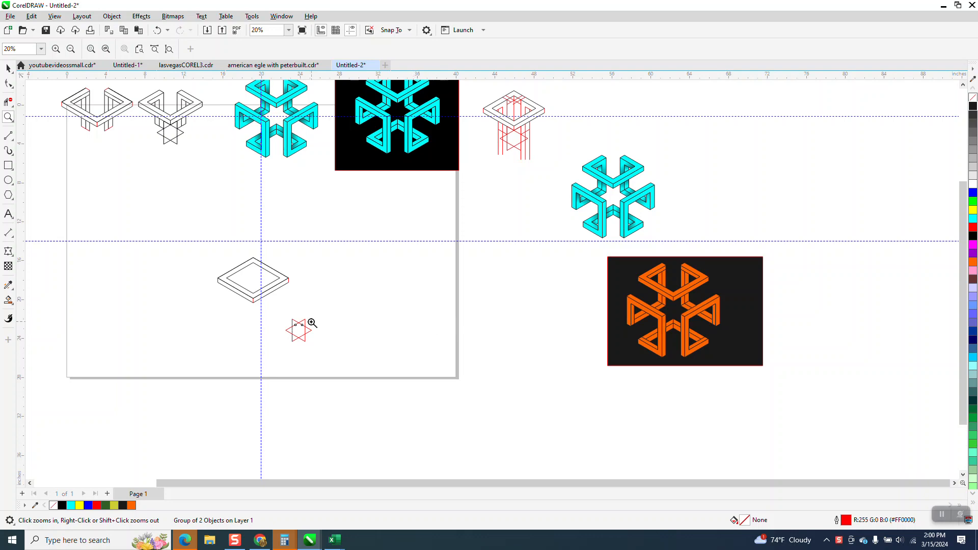
Group all the lines of the isometric diamond frame above the red star
drag(606, 250, 813, 387)
scroll(525, 273, down, 5)
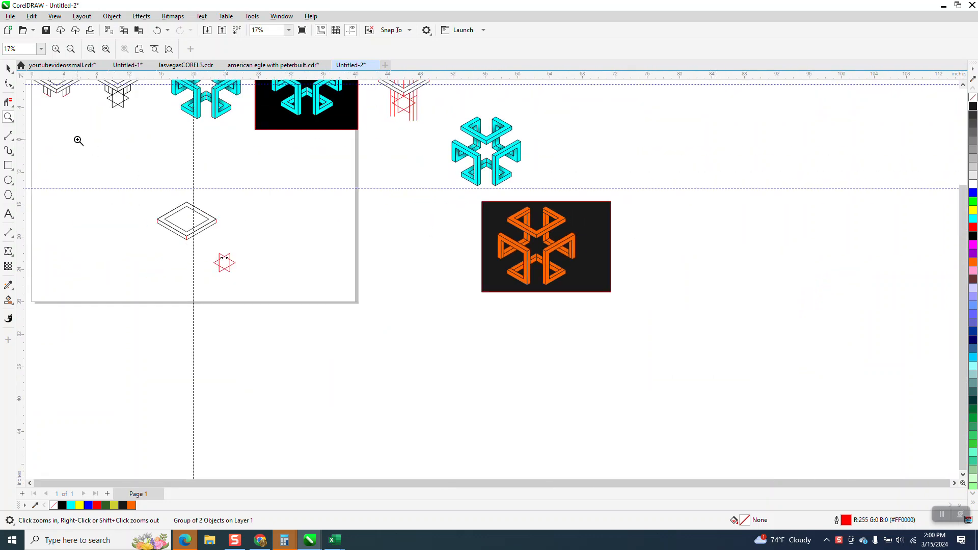
click(8, 68)
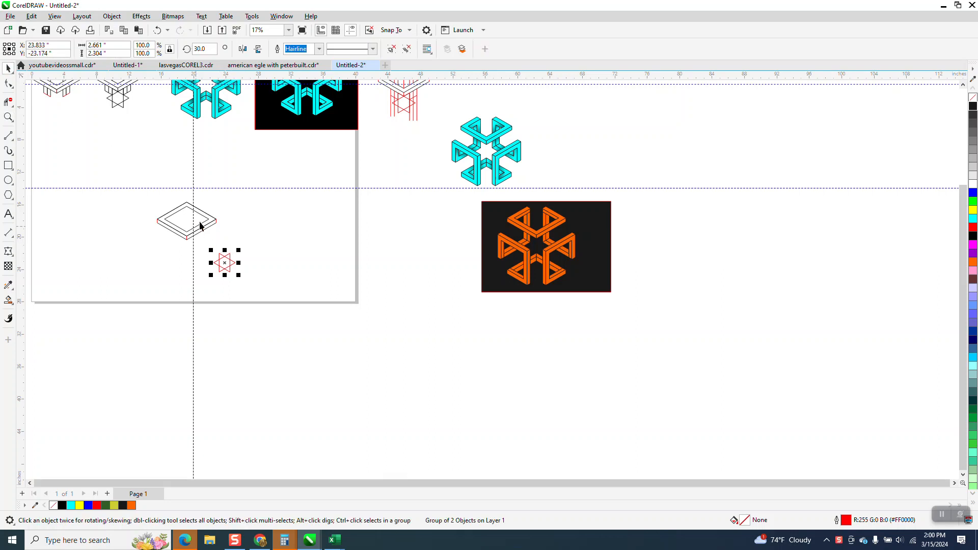
click(8, 116)
drag(161, 202, 296, 289)
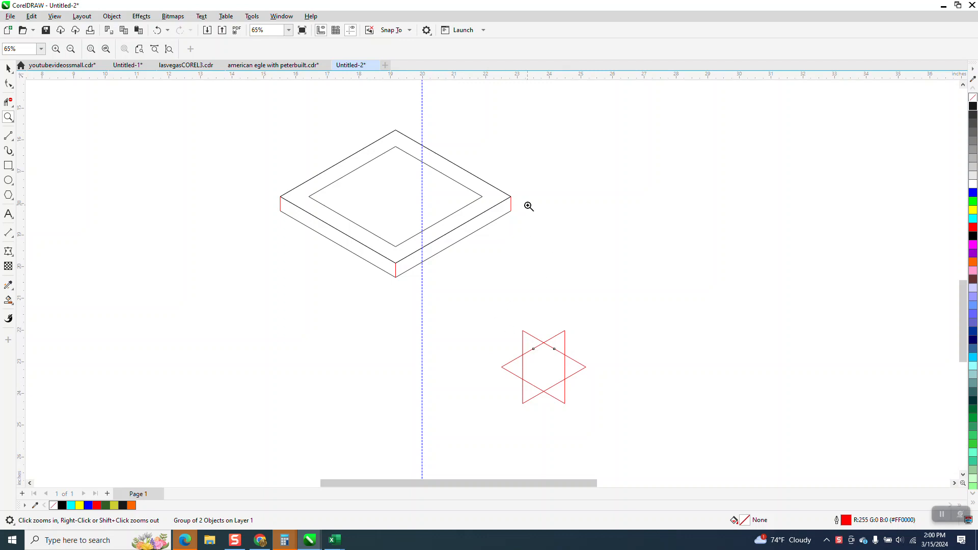
click(8, 68)
click(314, 192)
click(319, 191)
click(163, 33)
drag(238, 119, 539, 282)
key(ctrl+g)
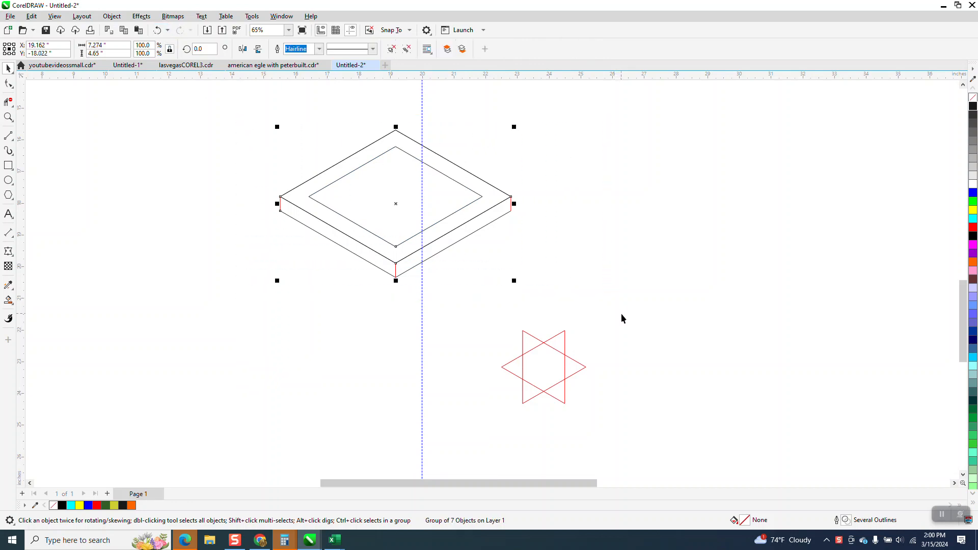
click(467, 112)
double_click(357, 49)
text(0.45)
key(Return)
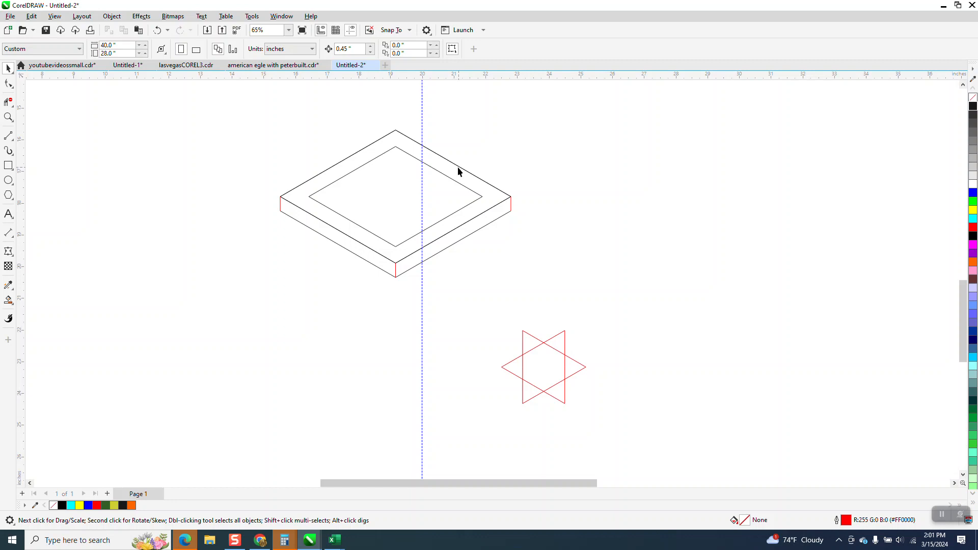
click(158, 30)
Move the grouped diamond frame about 2.2 inches to the right and ungroup it
click(447, 177)
drag(447, 176, 519, 169)
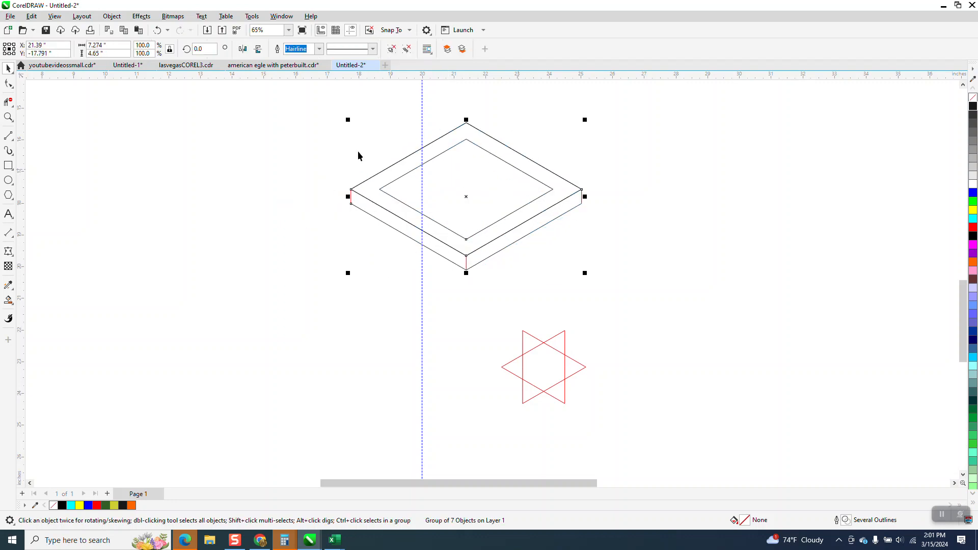
click(112, 16)
mouse_move(155, 194)
click(260, 202)
click(259, 202)
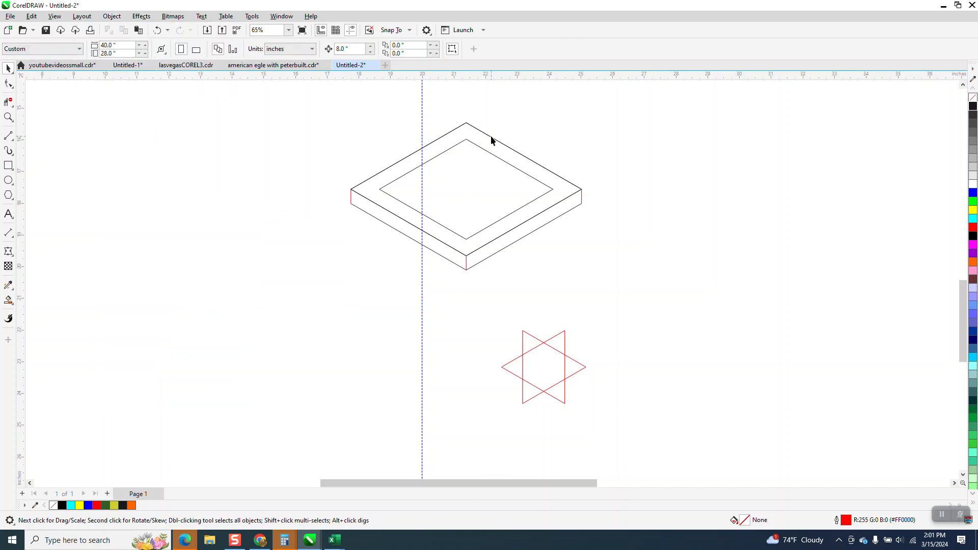
click(492, 138)
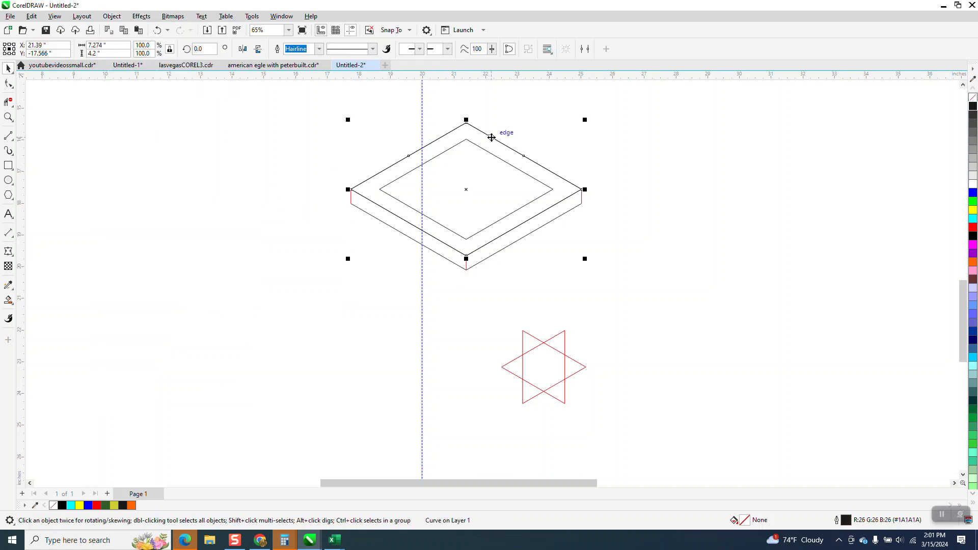
key(Up)
click(518, 226)
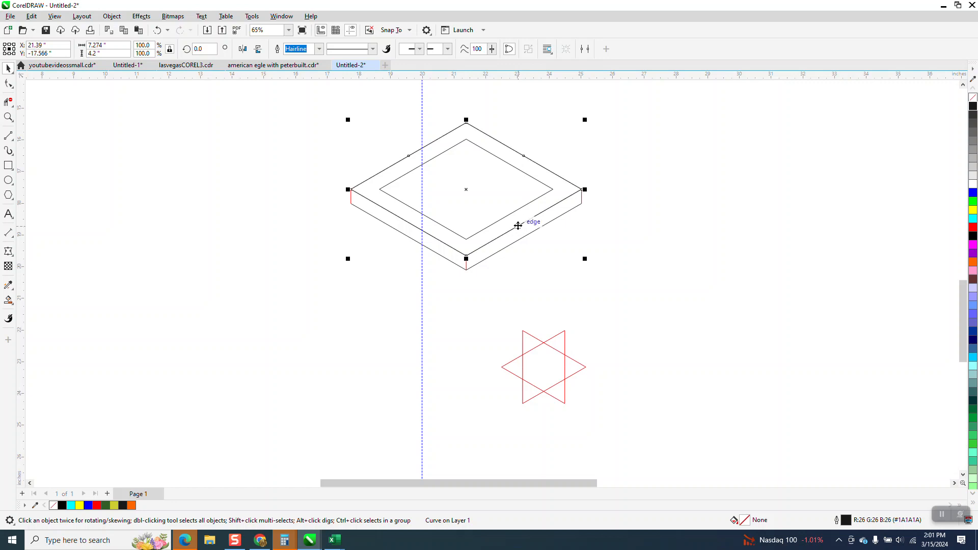
Set the document's nudge distance to 0.45 inches
click(590, 149)
click(349, 49)
key(BackSpace)
text(.45)
key(Return)
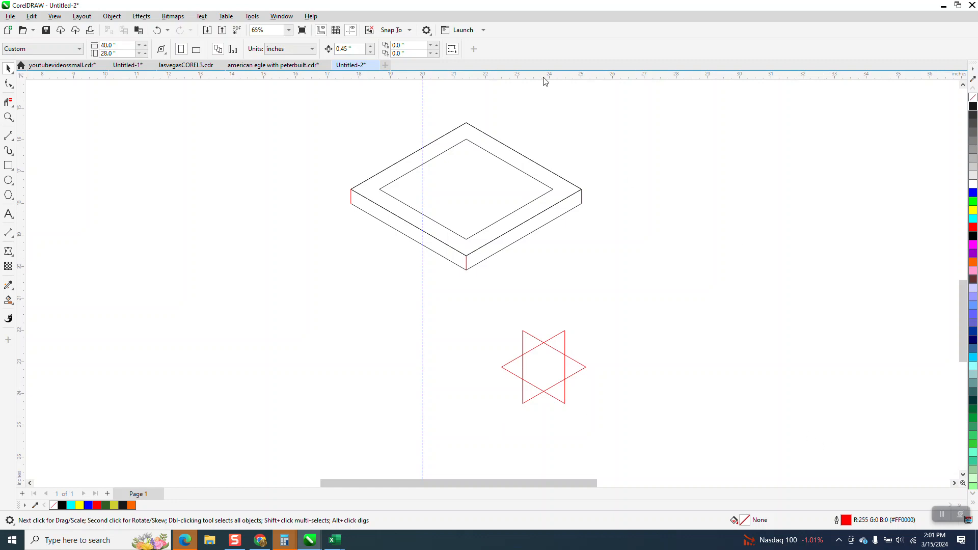
Place a duplicate of the frame's outer diamond 0.9 inches below the original, using two nudges
click(529, 161)
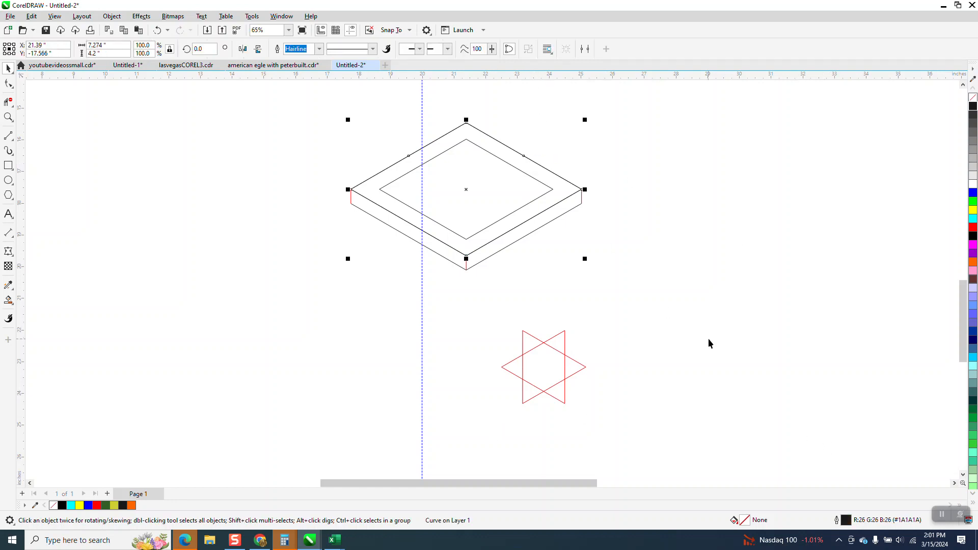
key(Down)
key(Down)
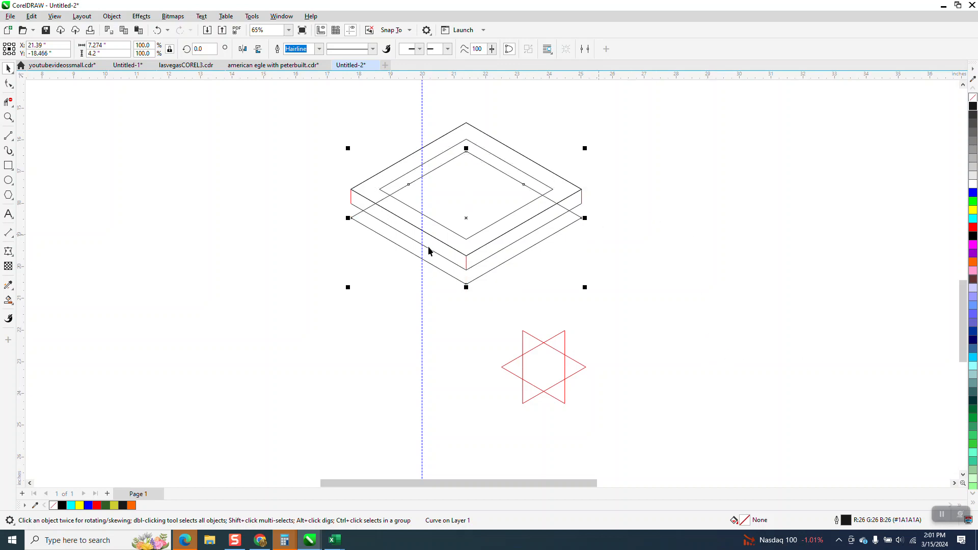
Trim the lowered diamond copy with Virtual Segment Delete, keeping only its two upper edges inside the frame's inner opening
click(8, 117)
drag(343, 103, 665, 287)
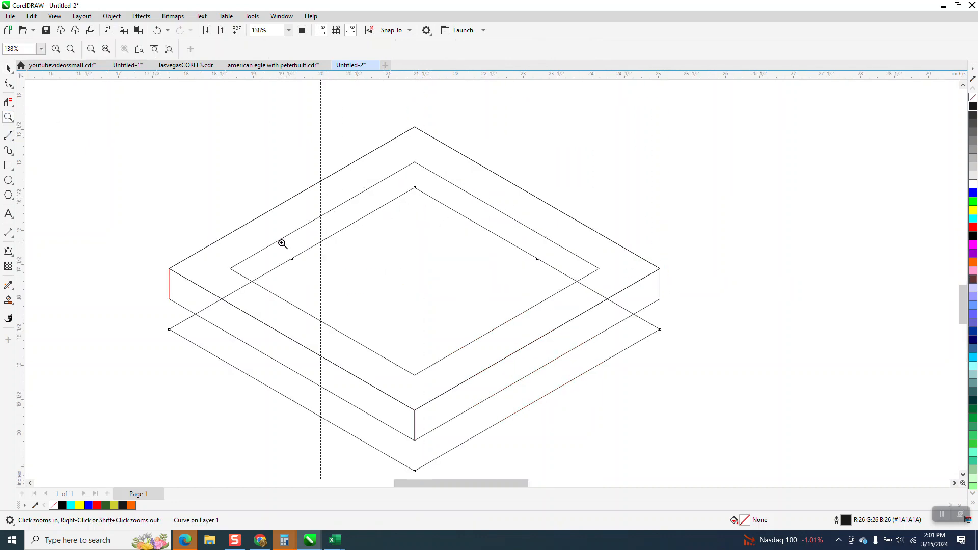
click(10, 103)
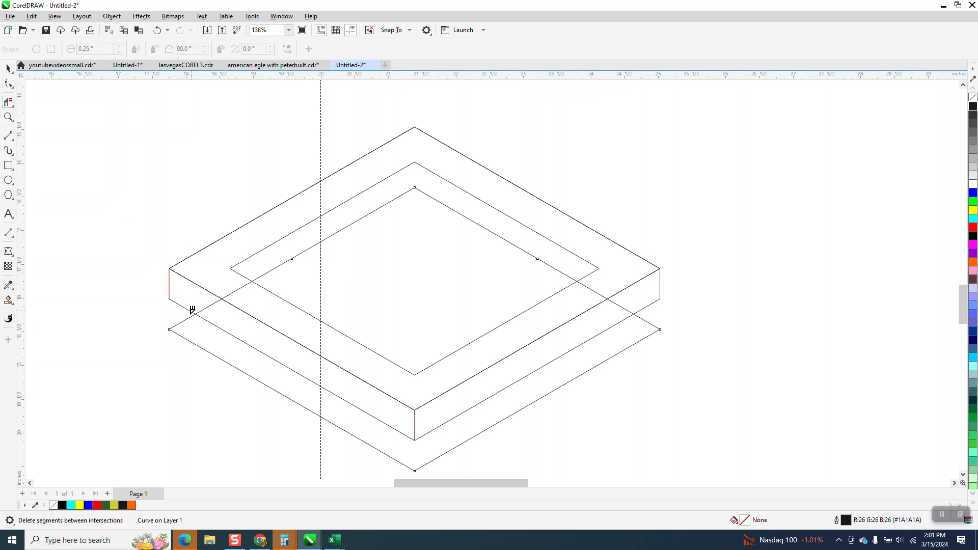
click(181, 321)
click(237, 288)
click(215, 303)
click(423, 464)
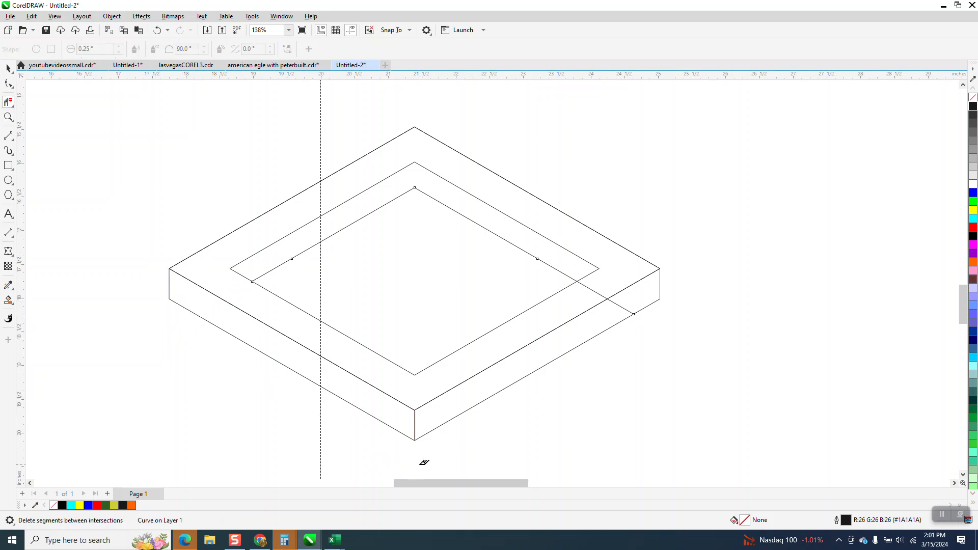
click(604, 289)
click(157, 30)
click(594, 290)
click(8, 67)
Group all the lines of the diamond frame, including the new inner edges
scroll(243, 129, down, 2)
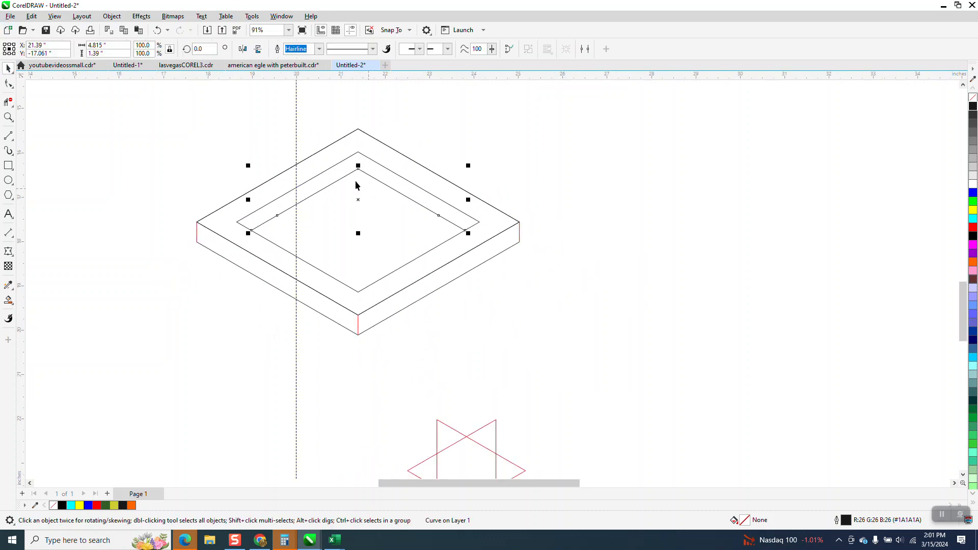
mouse_move(153, 116)
mouse_down()
mouse_move(201, 250)
mouse_move(574, 356)
mouse_up()
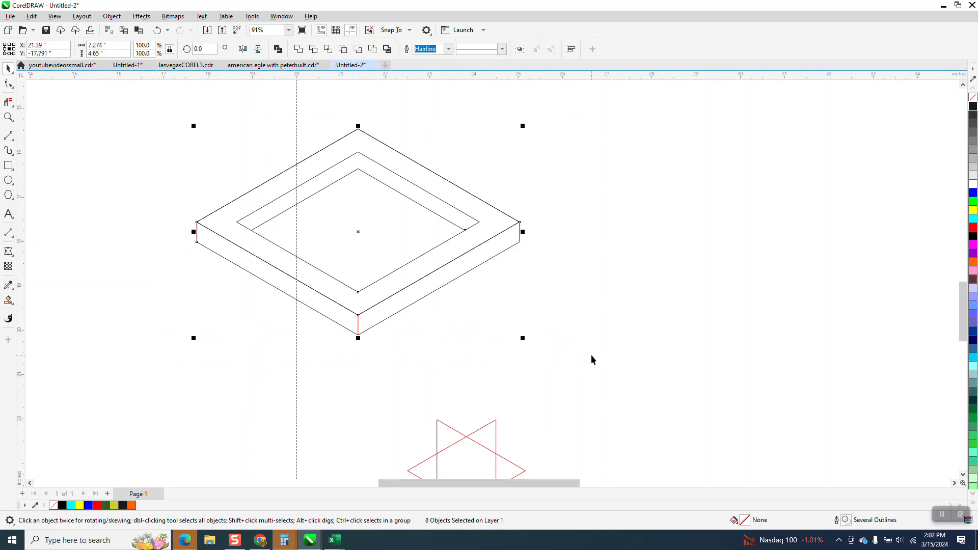
key(ctrl+g)
Centre the frame group and the red star on the page
scroll(423, 199, down, 2)
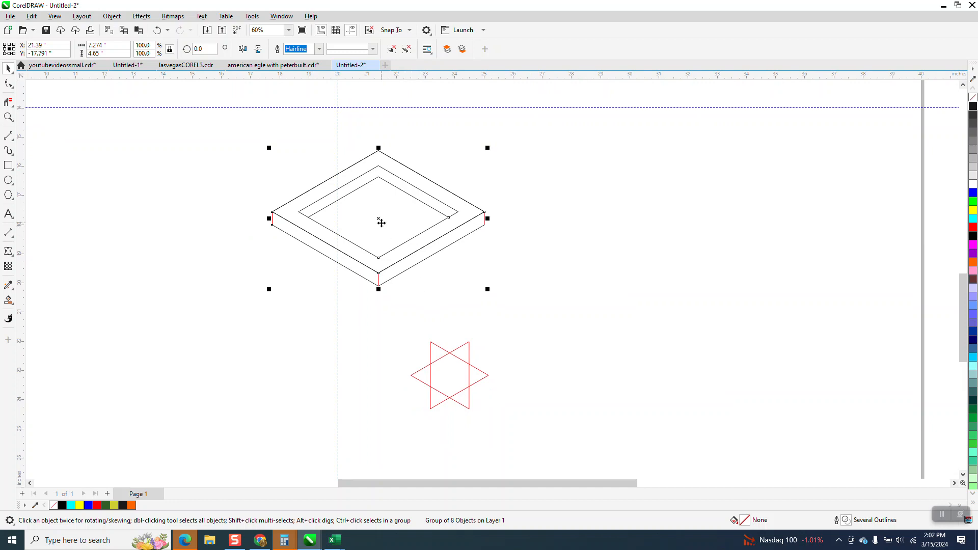
key(p)
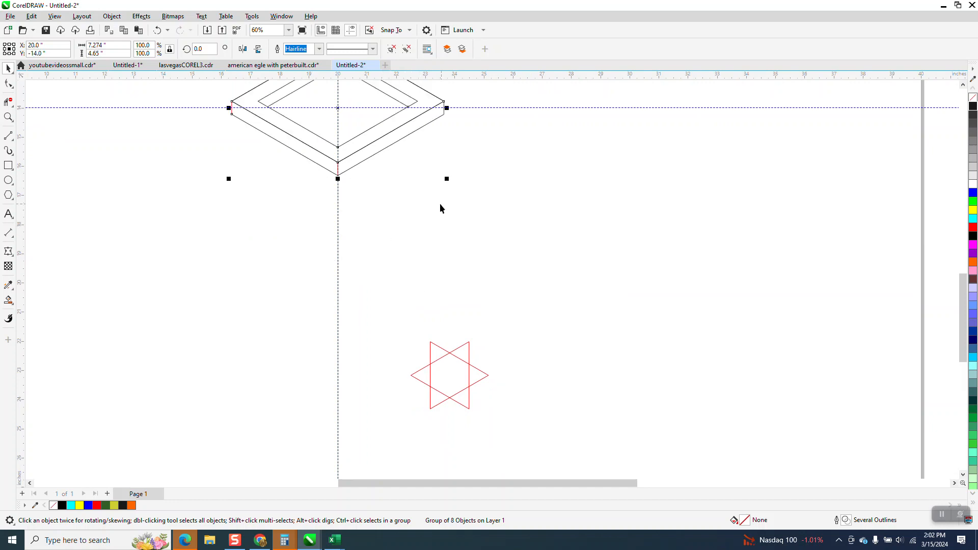
click(455, 361)
key(p)
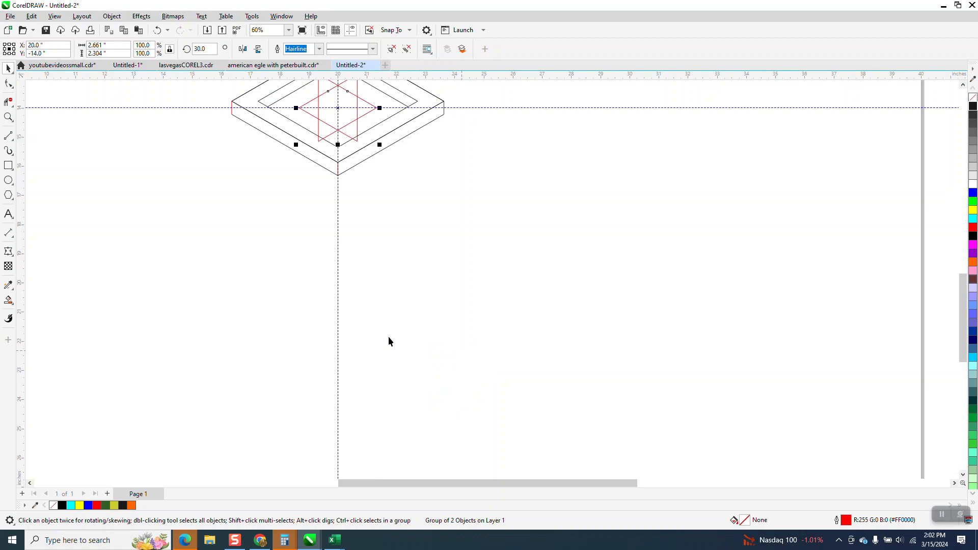
Hide the guidelines and move the red star straight down until its top inner notch meets the frame's lowest corner
scroll(386, 306, down, 1)
drag(354, 173, 355, 232)
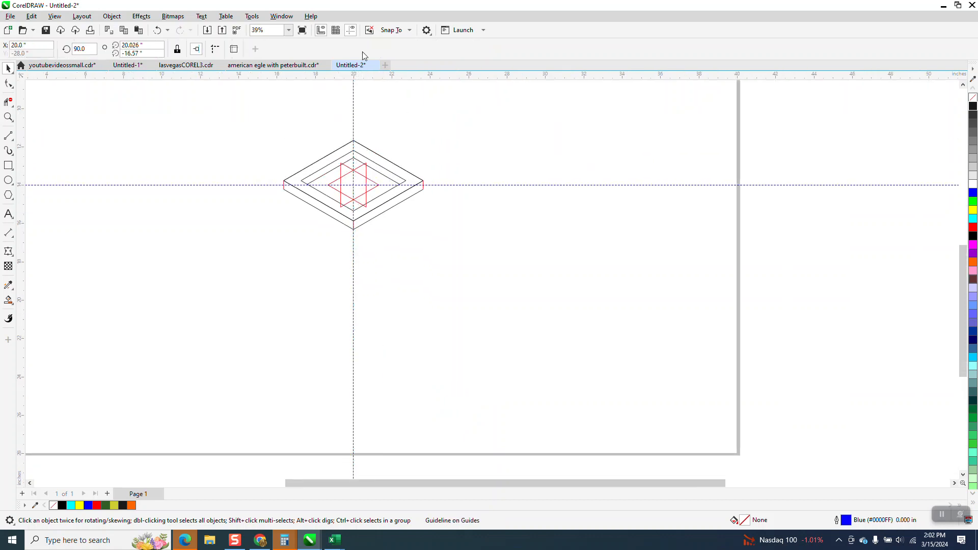
click(351, 31)
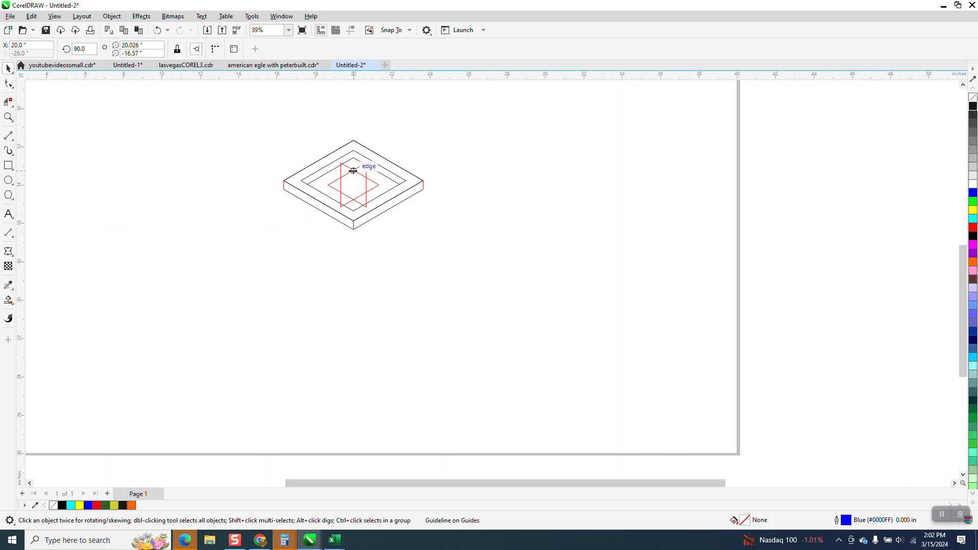
drag(354, 173, 356, 231)
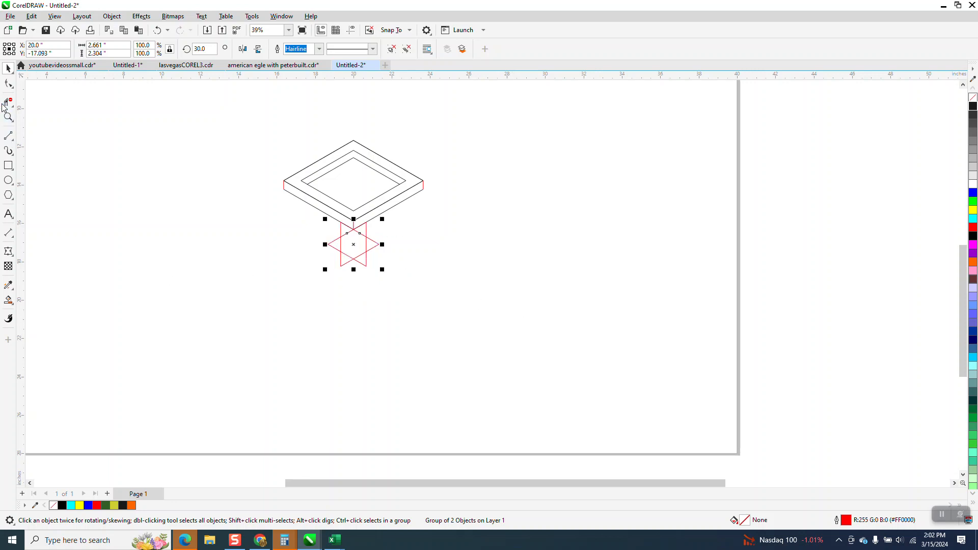
click(8, 118)
drag(220, 123, 552, 351)
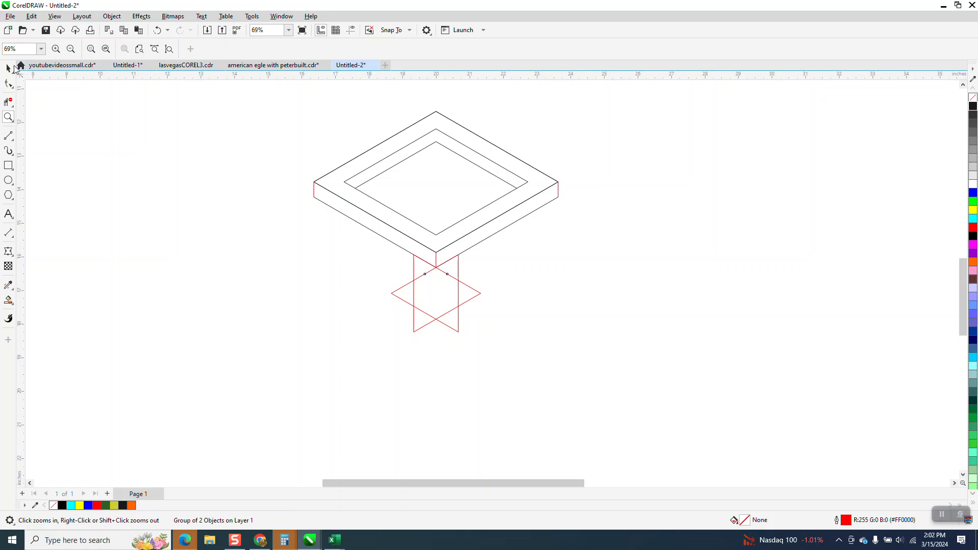
click(8, 68)
click(399, 162)
click(399, 164)
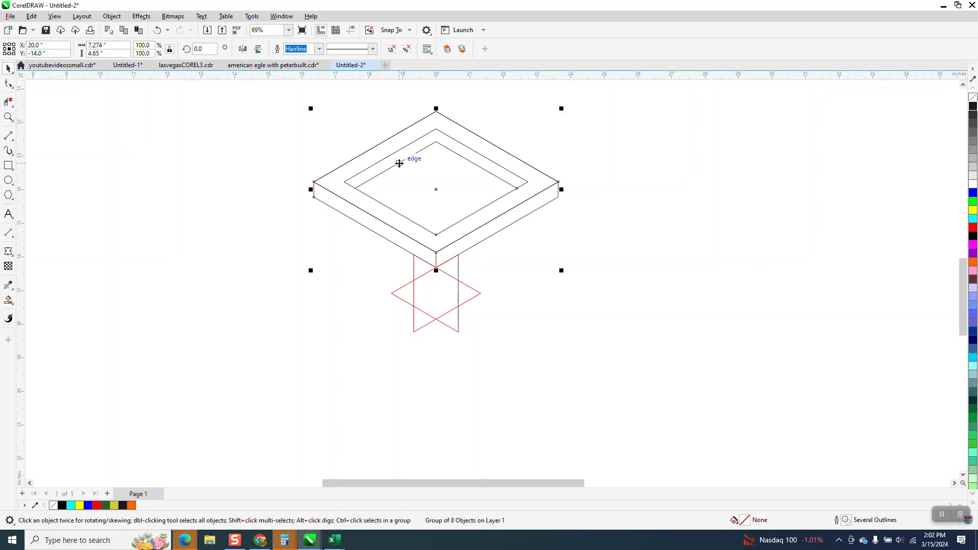
key(d)
key(Left)
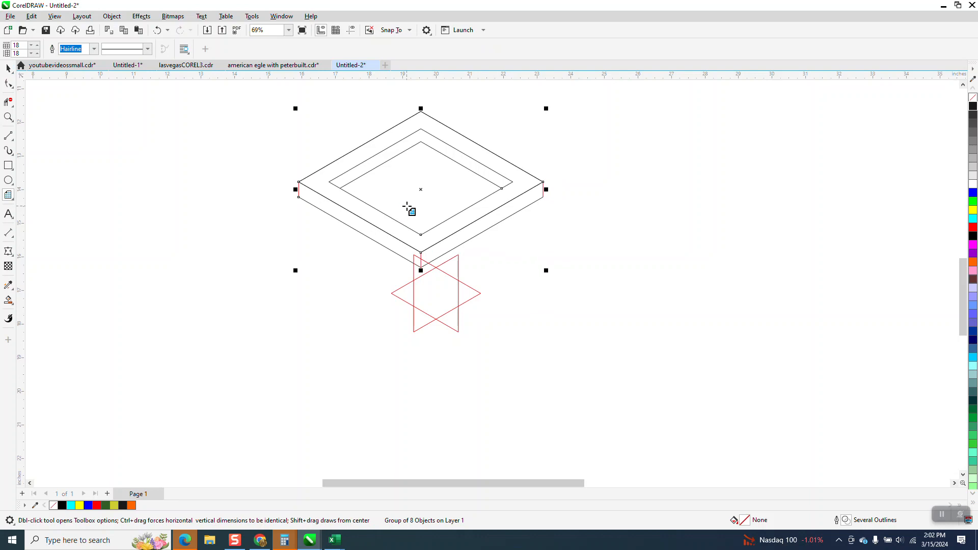
key(Right)
click(667, 164)
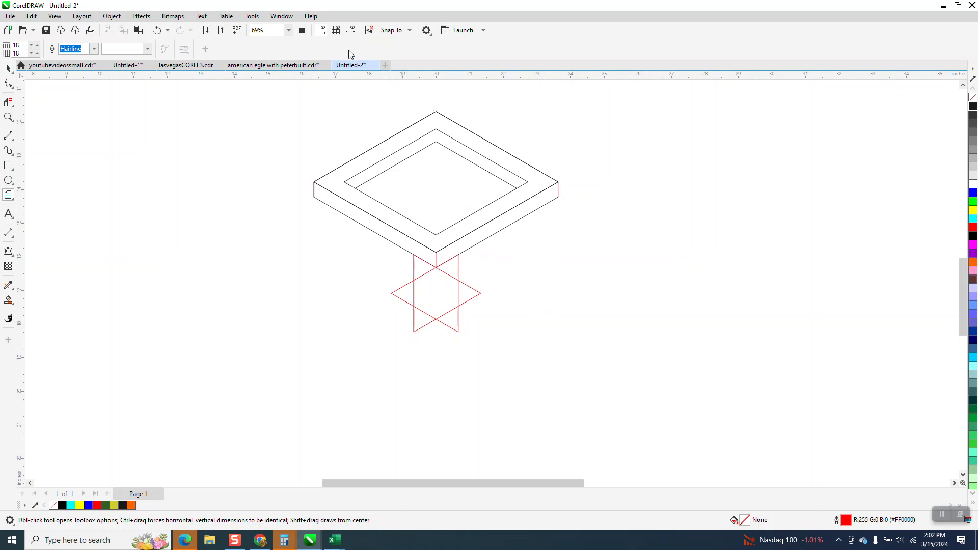
click(8, 68)
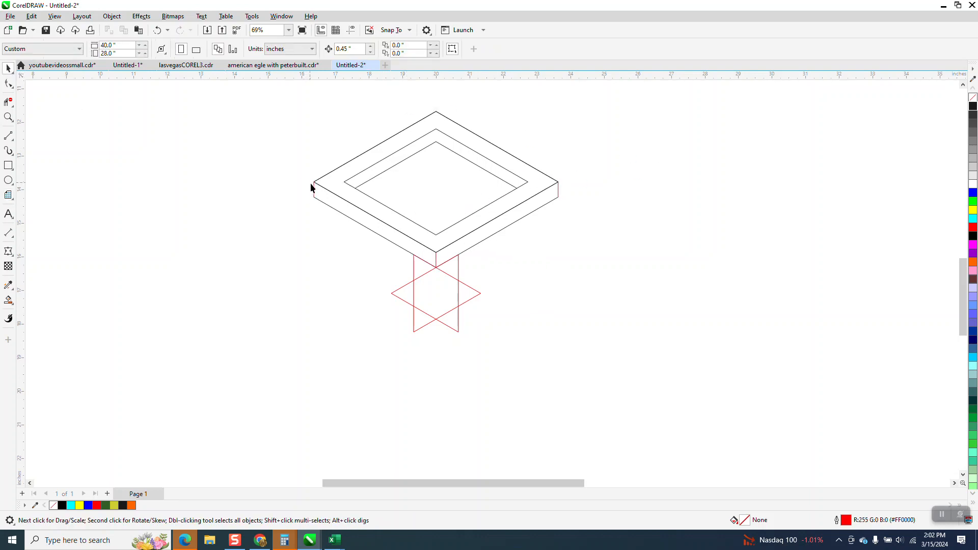
drag(587, 272, 587, 272)
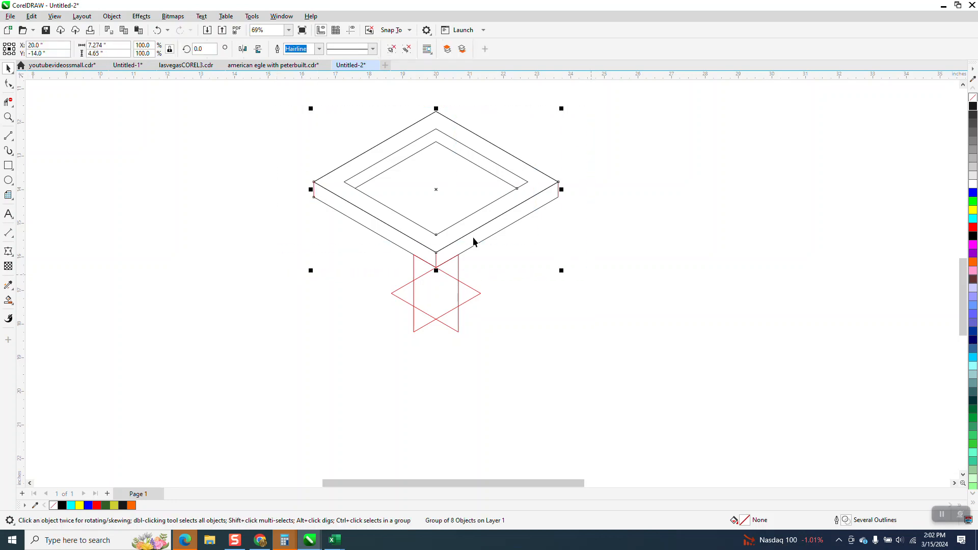
Set the nudge distance to 8 inches and place a duplicate of the frame 8 inches to the left
click(249, 121)
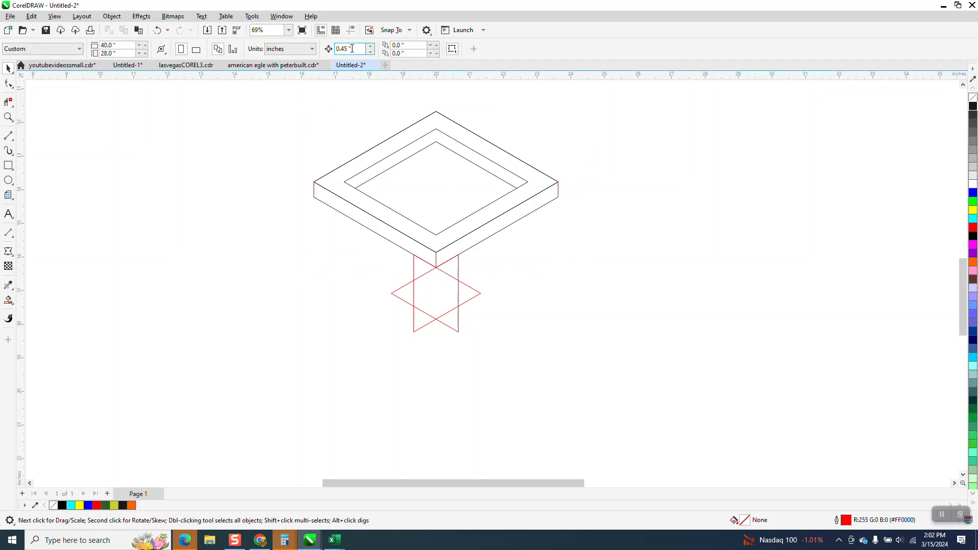
text(8)
click(415, 252)
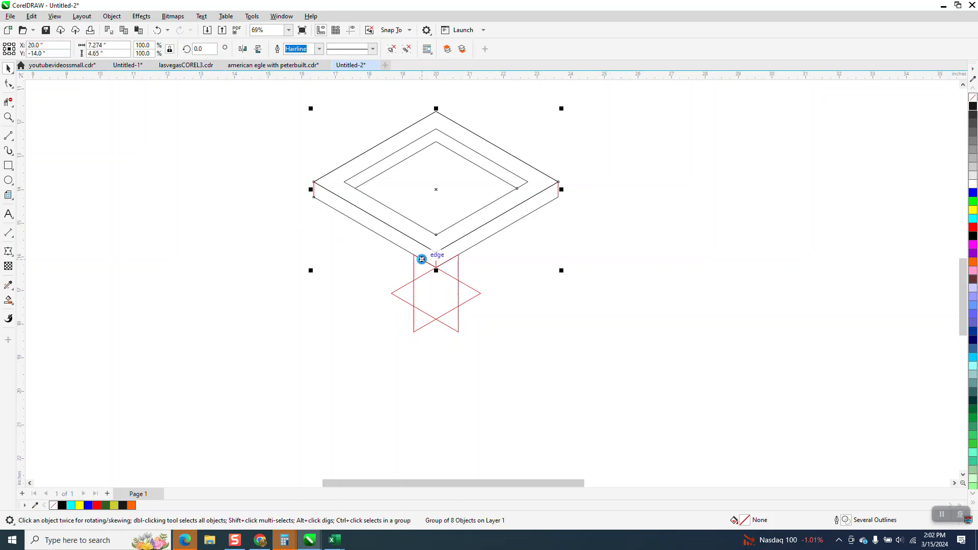
key(Left)
key(Right)
key(KP_Add)
key(Left)
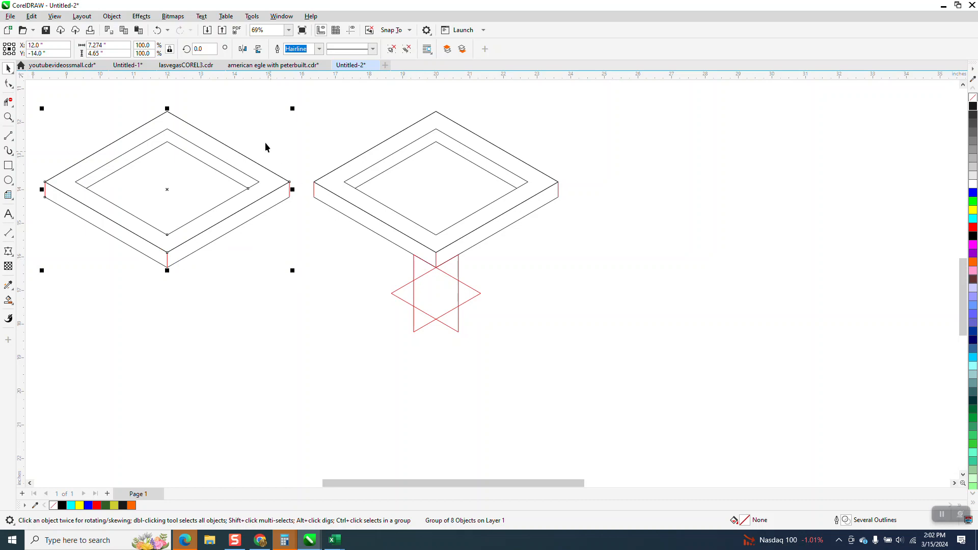
Rotate the frame copy 60 degrees and snap its lower-right outer corner to the star's upper-left inner notch
click(198, 48)
text(60)
key(Return)
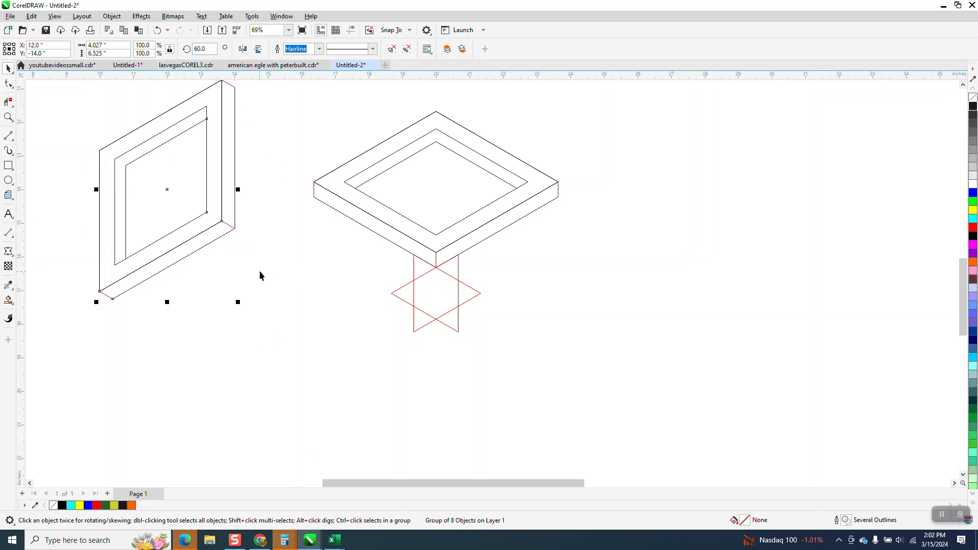
drag(235, 229, 415, 278)
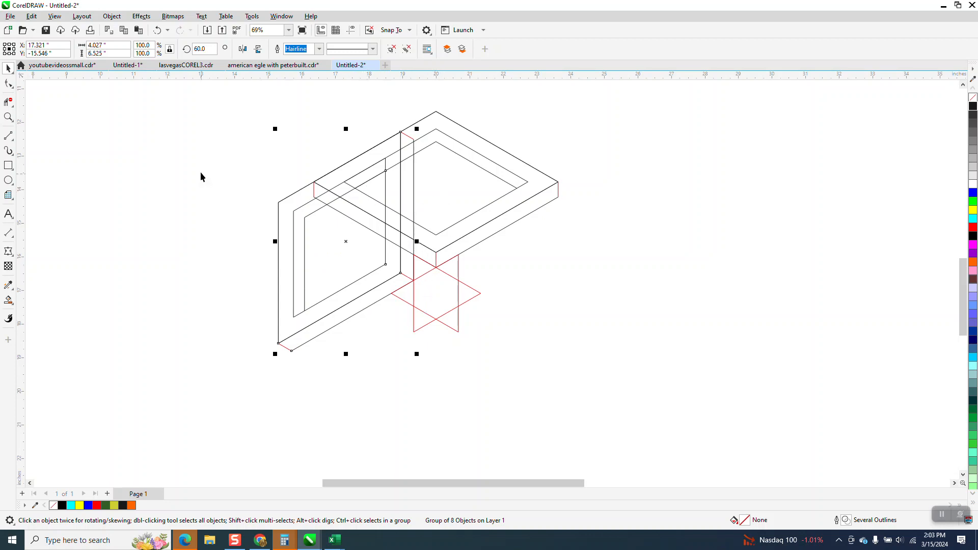
Delete the virtual segments where the rotated frame and the first frame's lower-left bar overlap, so that bar passes in front
click(8, 116)
click(541, 383)
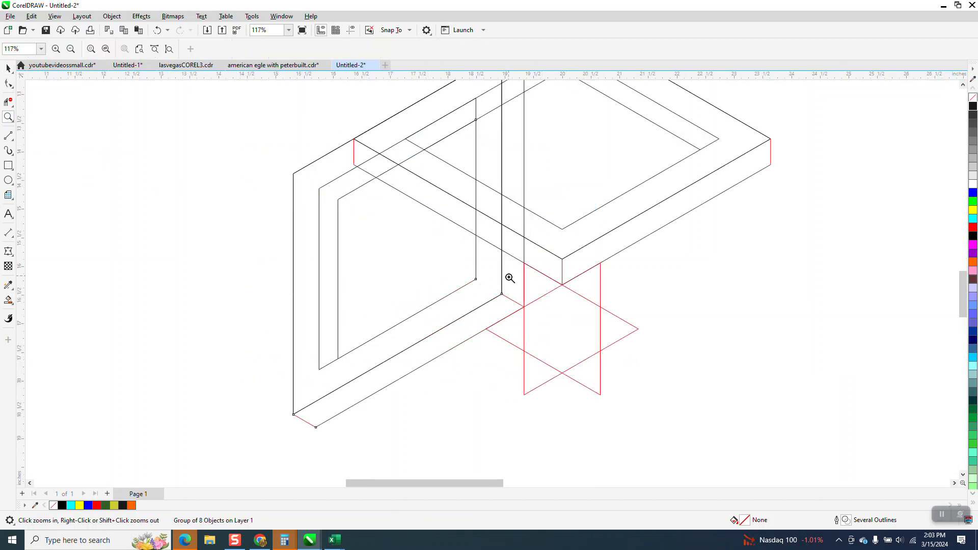
click(8, 102)
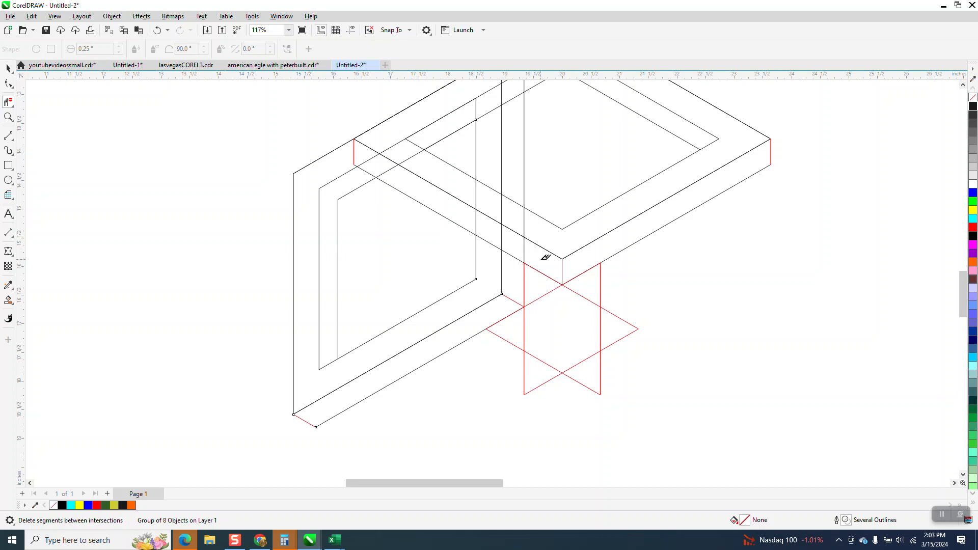
click(502, 233)
click(442, 187)
click(158, 30)
click(476, 188)
click(384, 171)
click(372, 158)
click(421, 144)
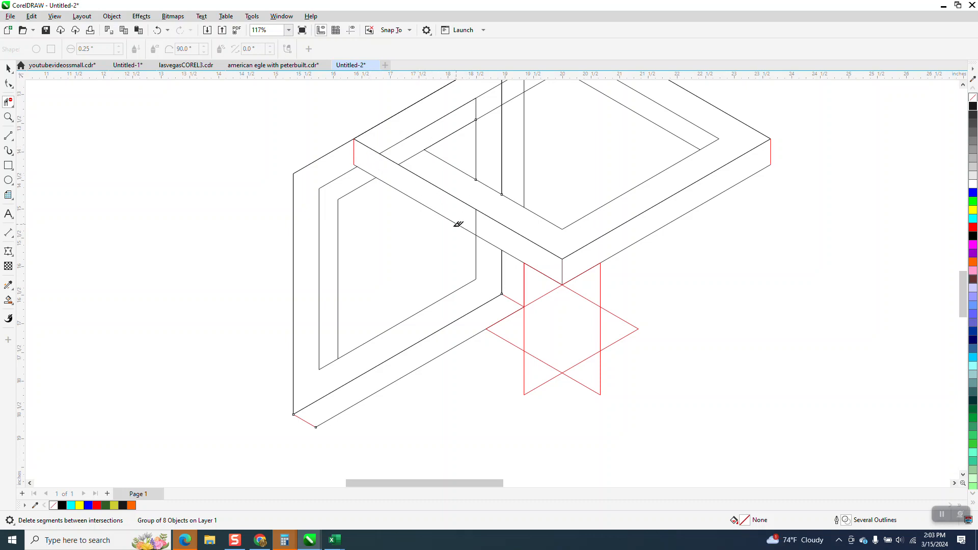
Trim the overlapping segments around the rotated frame's upper-right corner and vertical bar, so they pass in front of the first frame's upper-left bar
scroll(397, 259, down, 2)
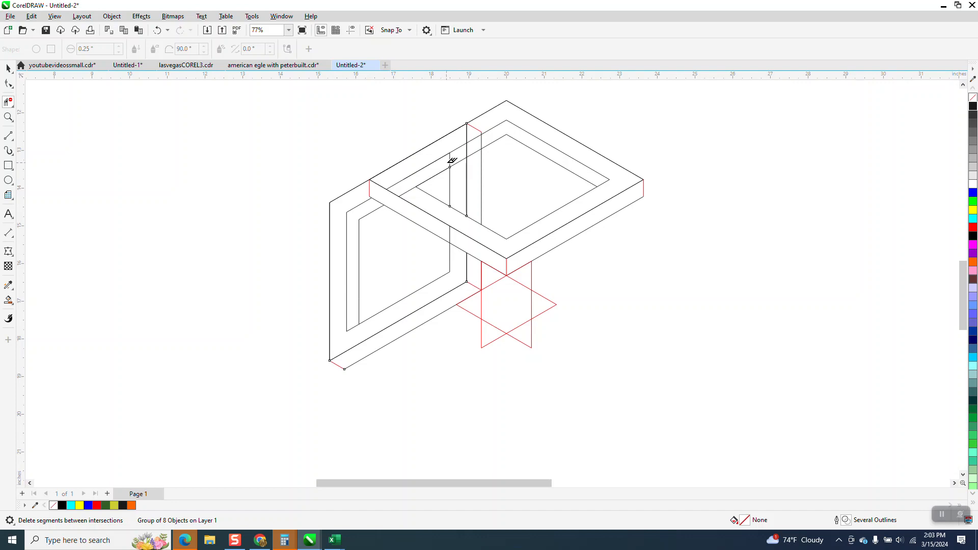
click(469, 134)
click(475, 154)
click(459, 162)
click(451, 225)
key(Escape)
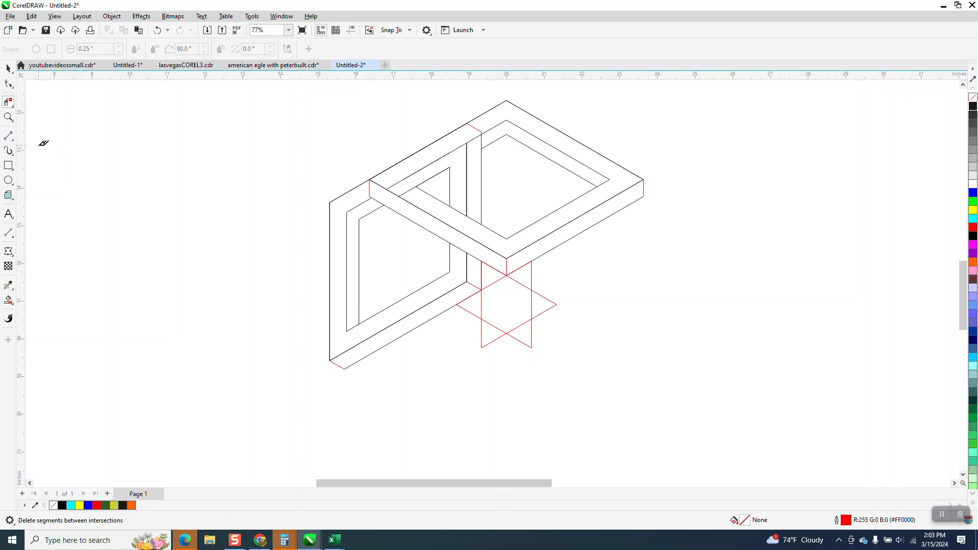
Draw a two-point line joining the outer and inner lower-right corners of the rotated frame
click(13, 140)
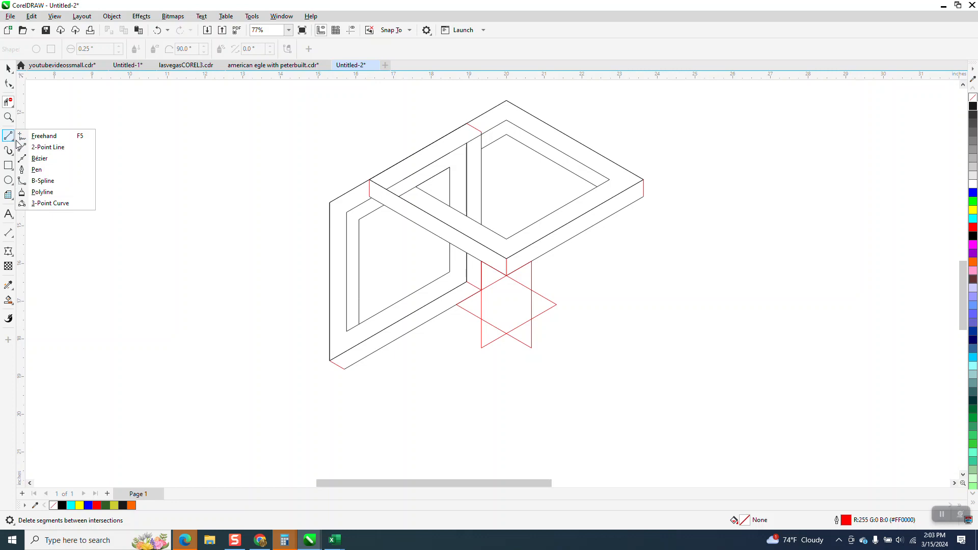
click(45, 147)
drag(467, 283, 450, 273)
scroll(109, 295, down, 1)
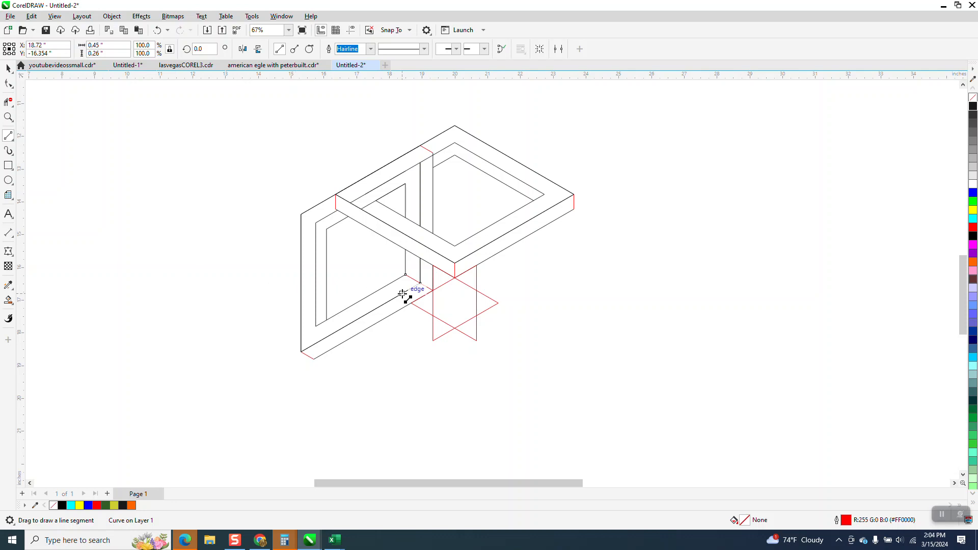
click(13, 104)
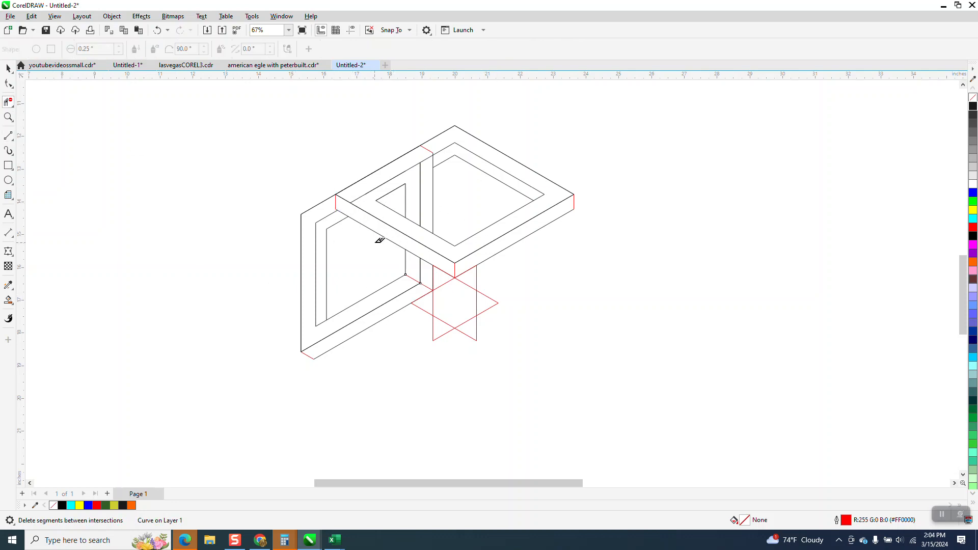
scroll(327, 227, down, 2)
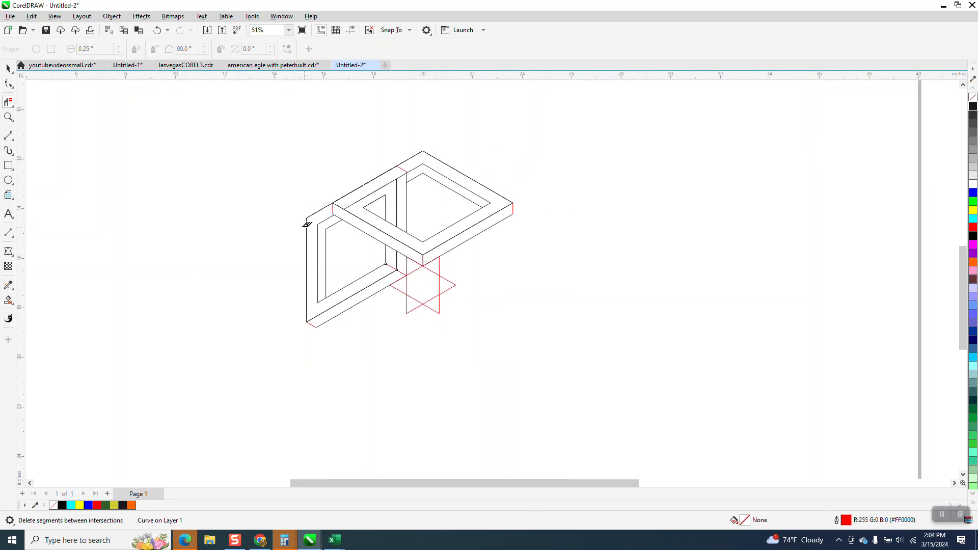
click(8, 301)
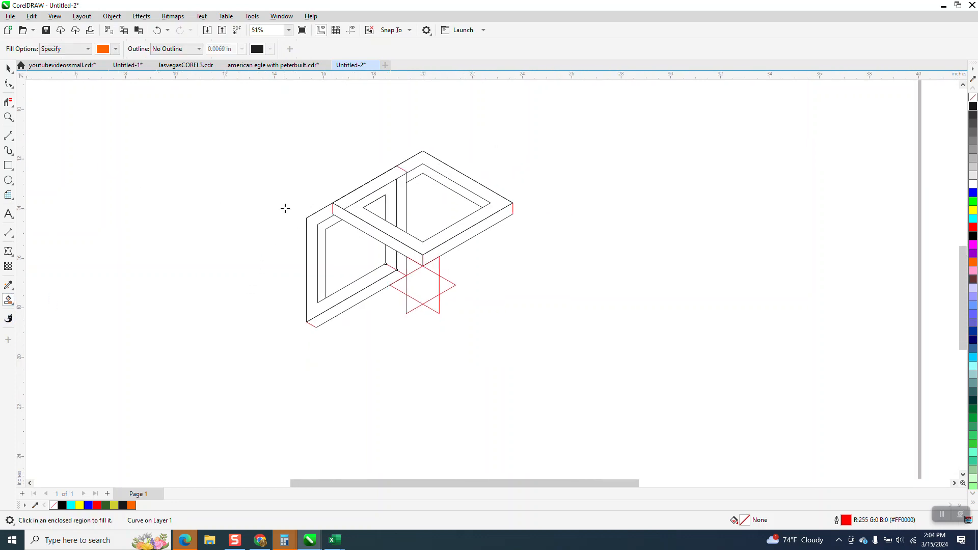
click(9, 70)
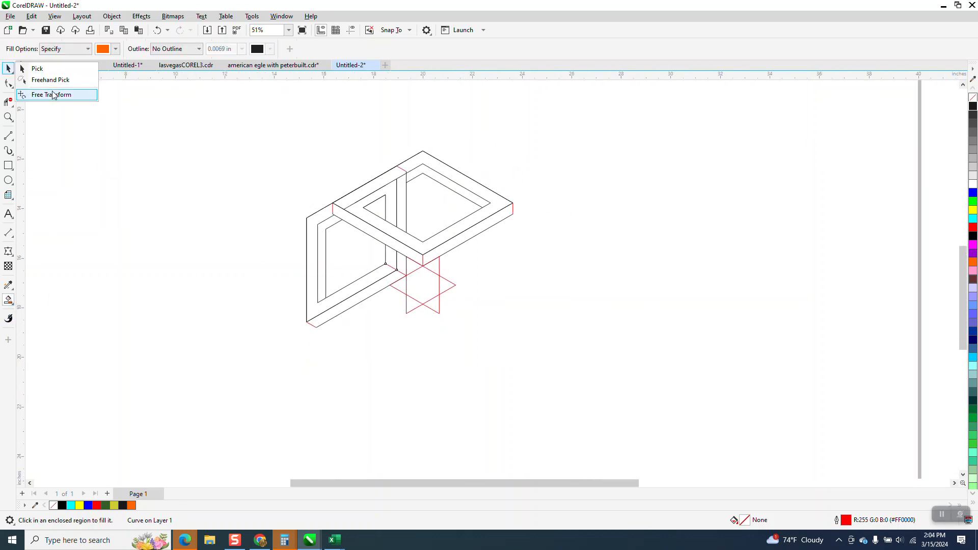
click(42, 70)
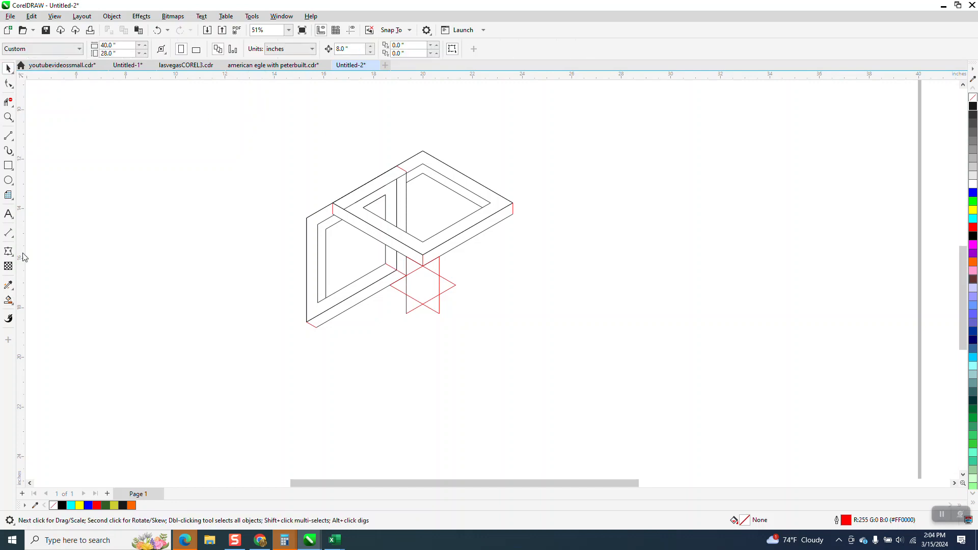
click(8, 301)
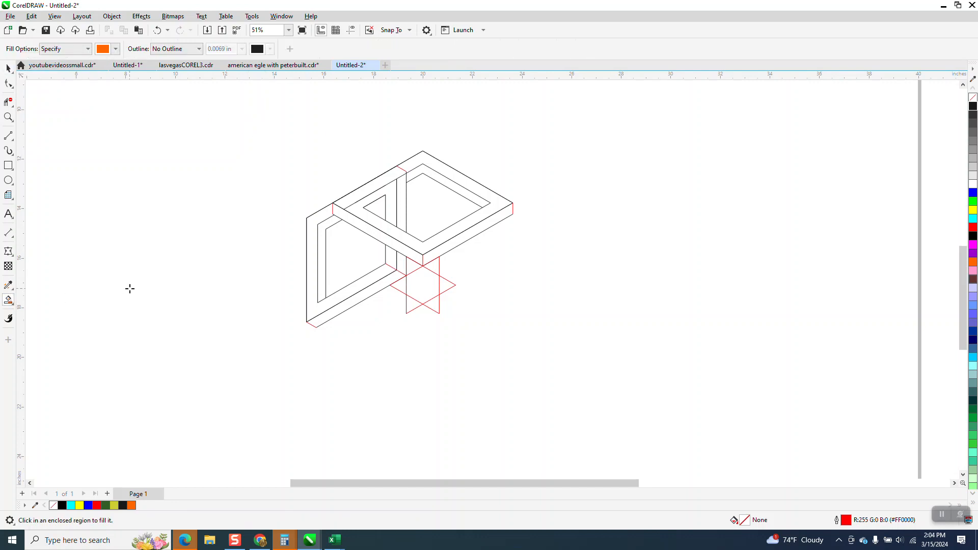
click(344, 202)
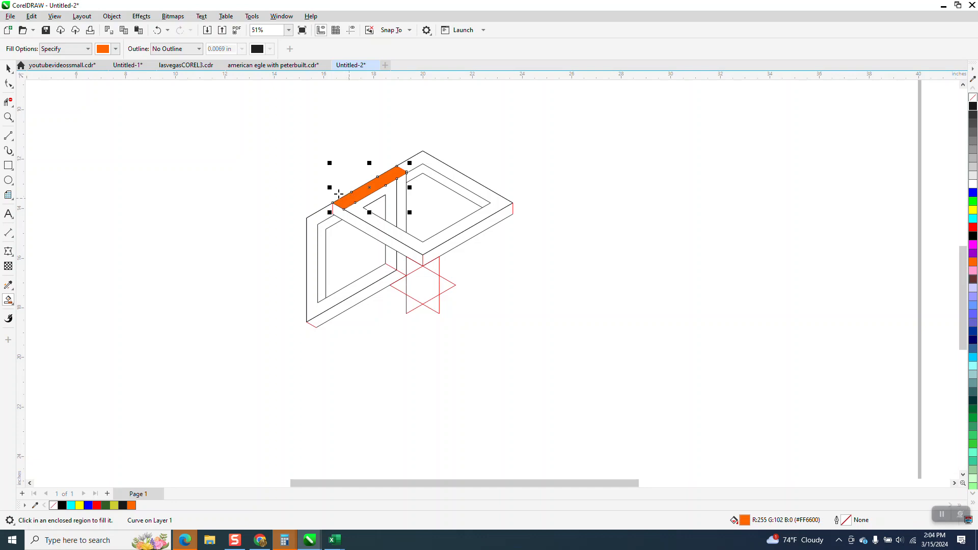
click(157, 30)
Group all the frame and star line art together
click(8, 68)
drag(262, 138, 635, 398)
key(ctrl+g)
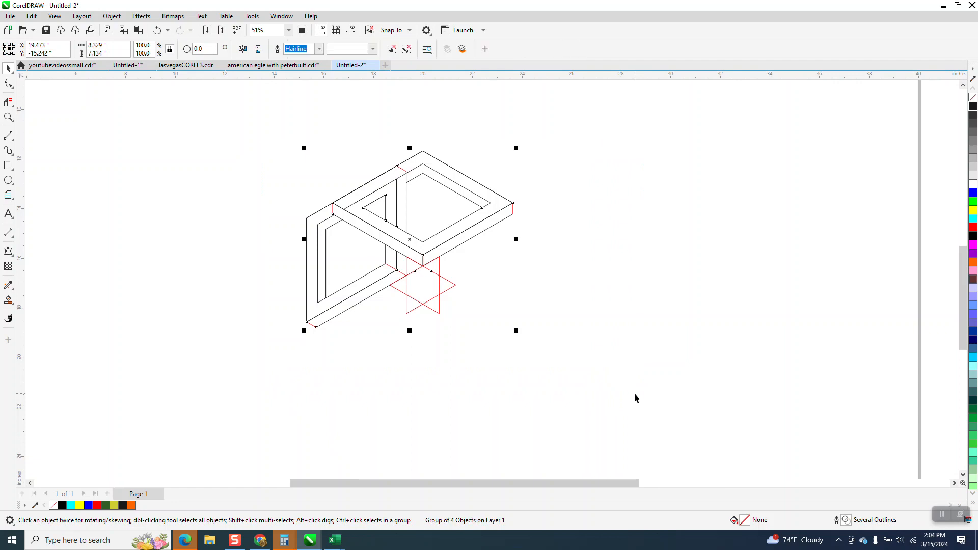
Smart-fill the upper-left bar, the lower-left bar's side face and the right strip of the vertical bar with orange, undoing any oversized fills
click(8, 300)
click(366, 199)
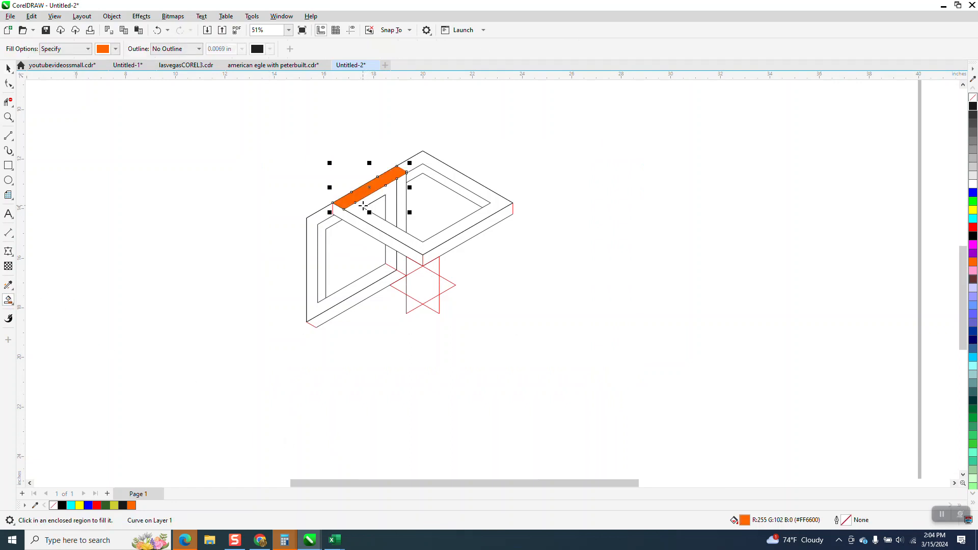
click(355, 214)
click(362, 207)
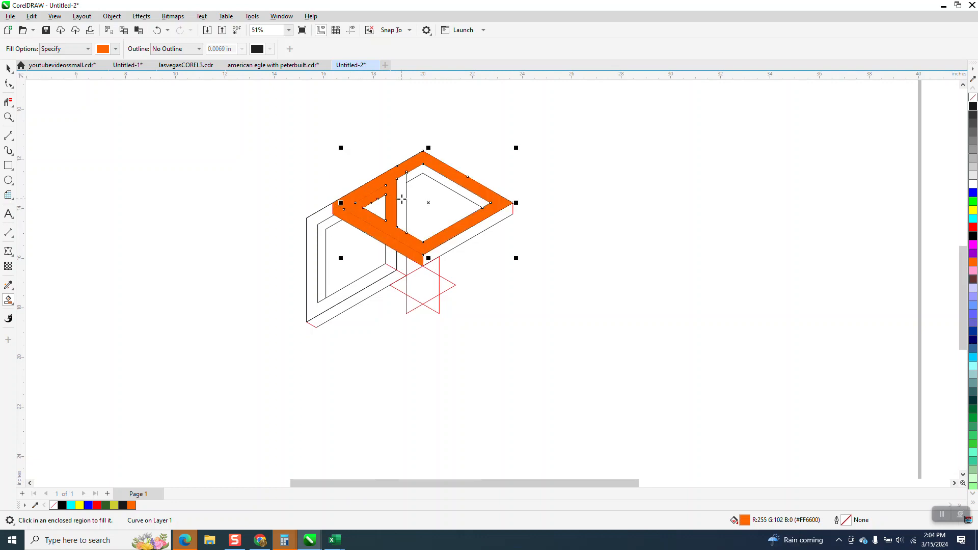
click(158, 30)
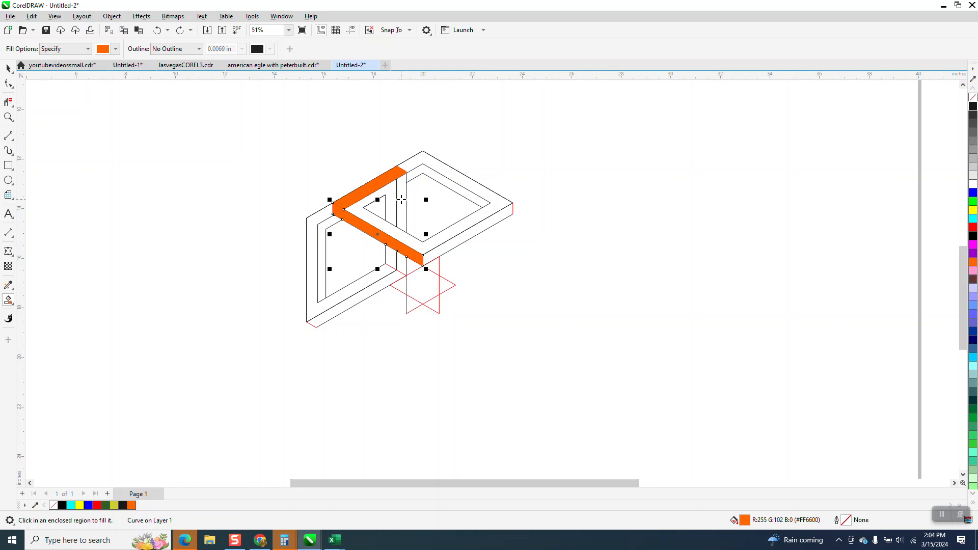
click(402, 200)
click(392, 195)
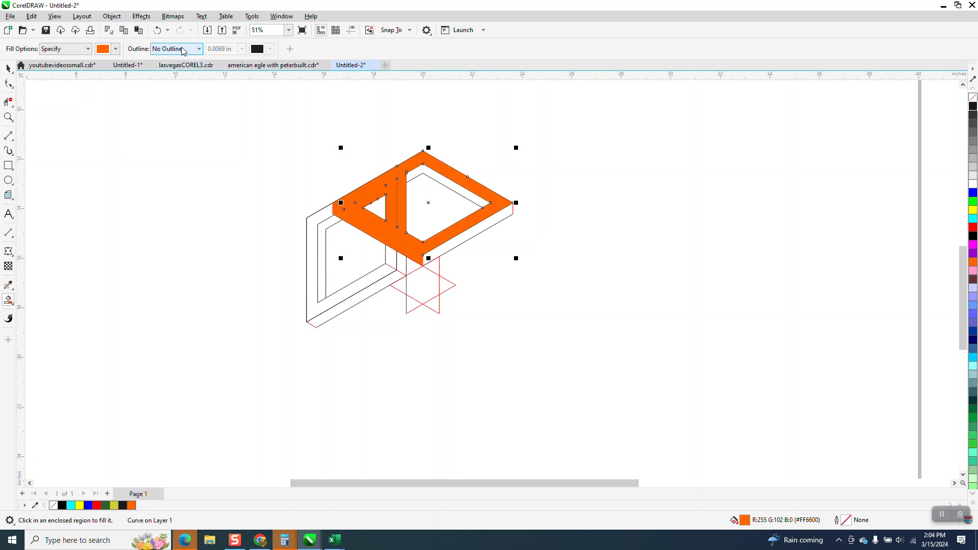
click(158, 30)
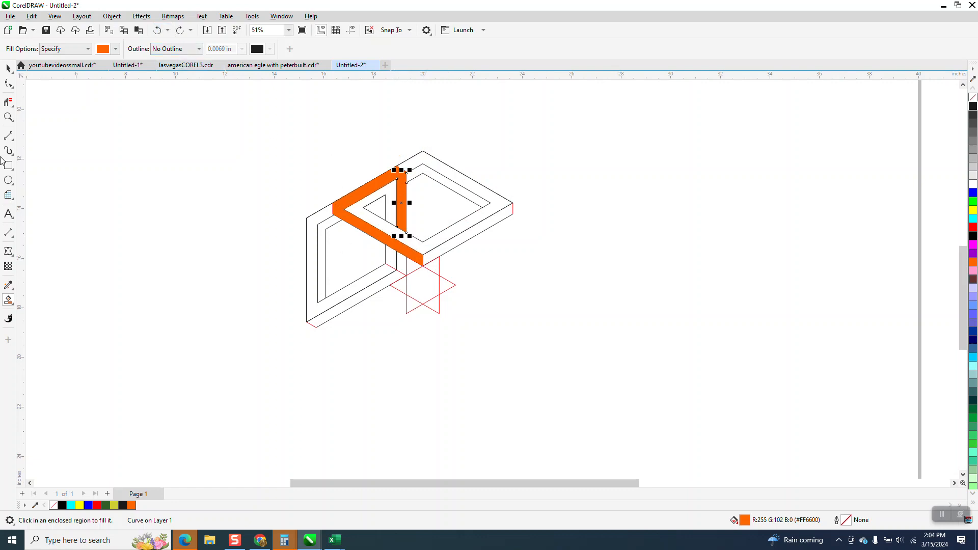
Draw a vertical two-point line across the first frame's top face, joining its lowest outer and inner corners
click(8, 117)
drag(341, 199, 517, 292)
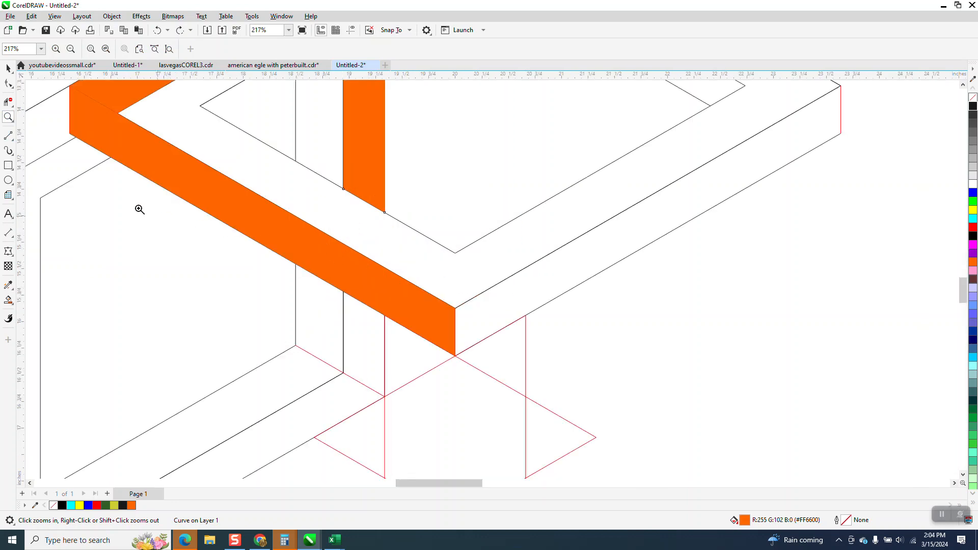
click(10, 137)
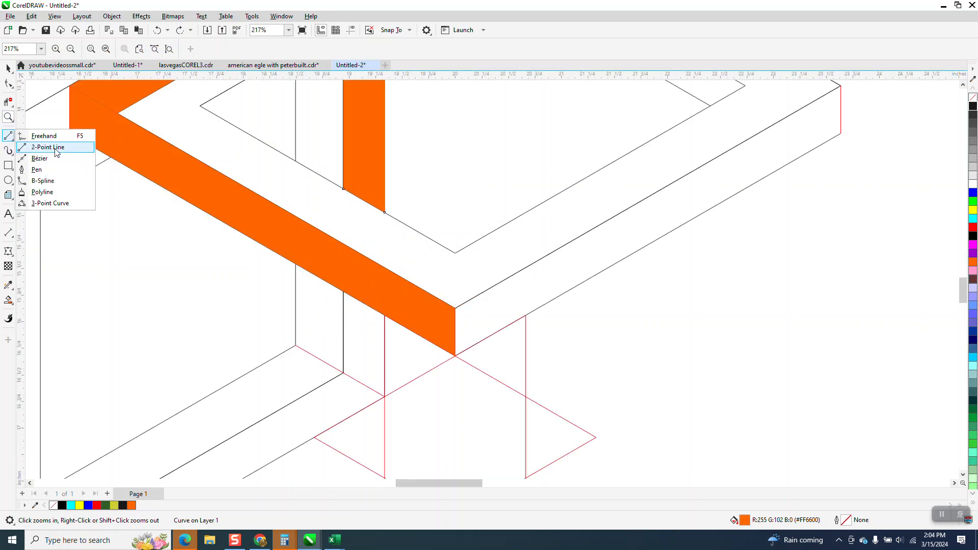
click(35, 148)
drag(455, 307, 455, 252)
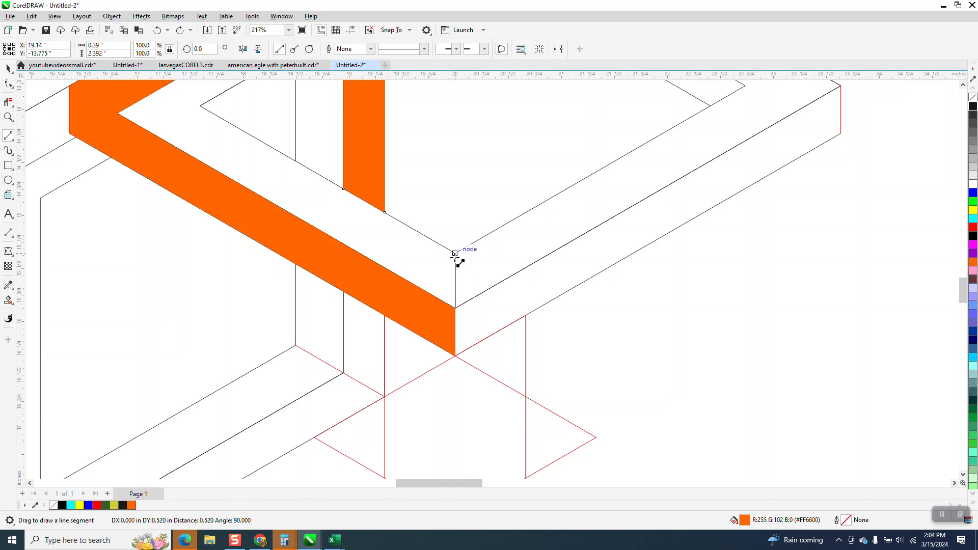
Smart-fill the lower-left bar's top face and the remaining parts of the inner triangle and vertical bar down to the star with orange
click(8, 301)
click(331, 218)
scroll(332, 218, down, 4)
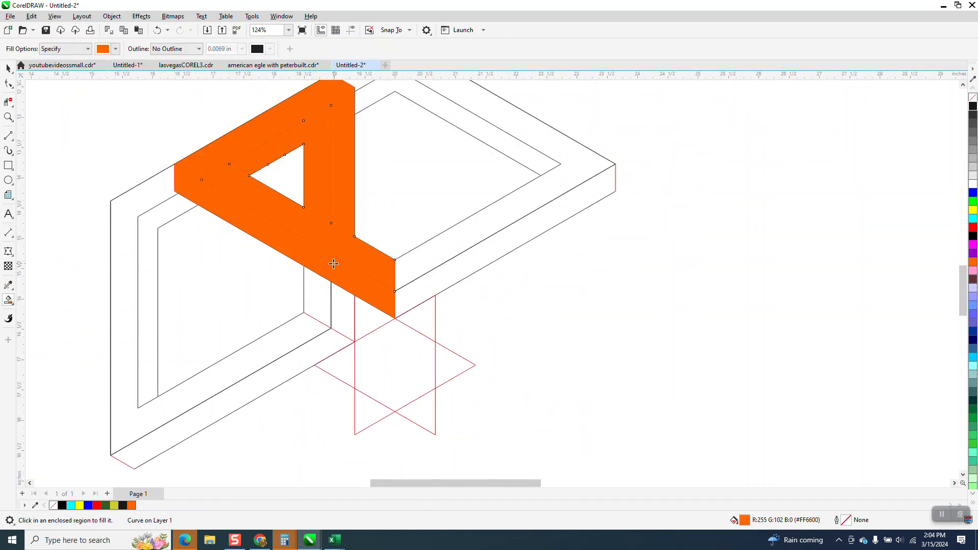
click(326, 282)
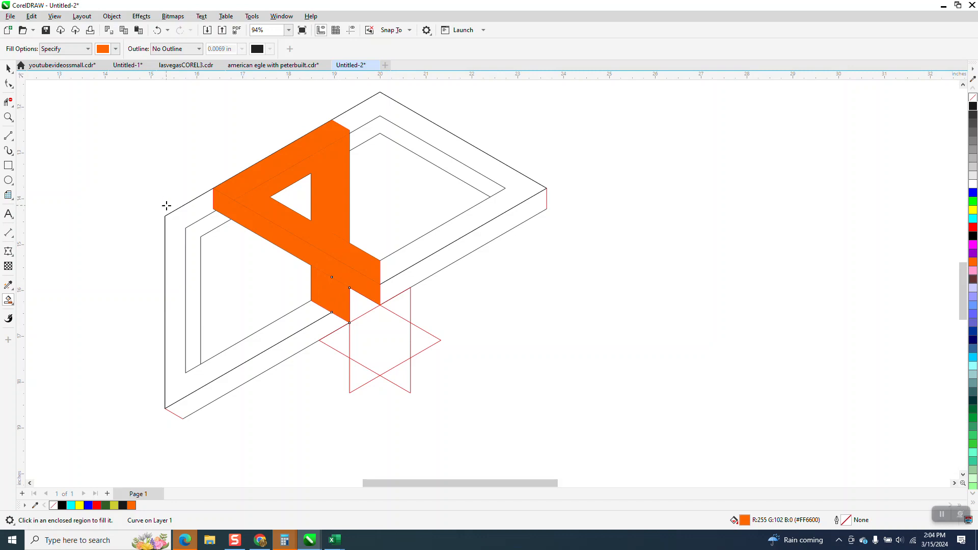
Move the line art group 8 inches to the left, clear of the orange pieces
scroll(536, 158, down, 3)
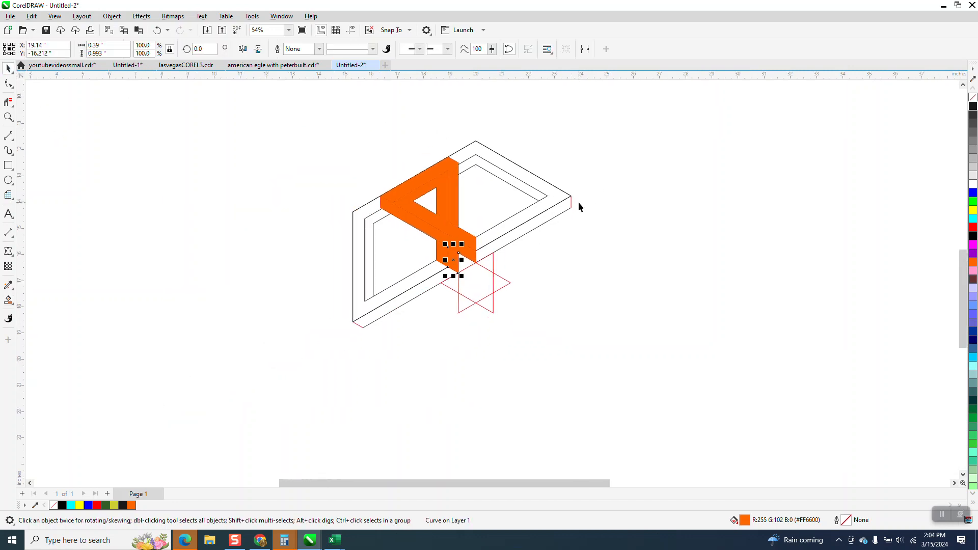
key(space)
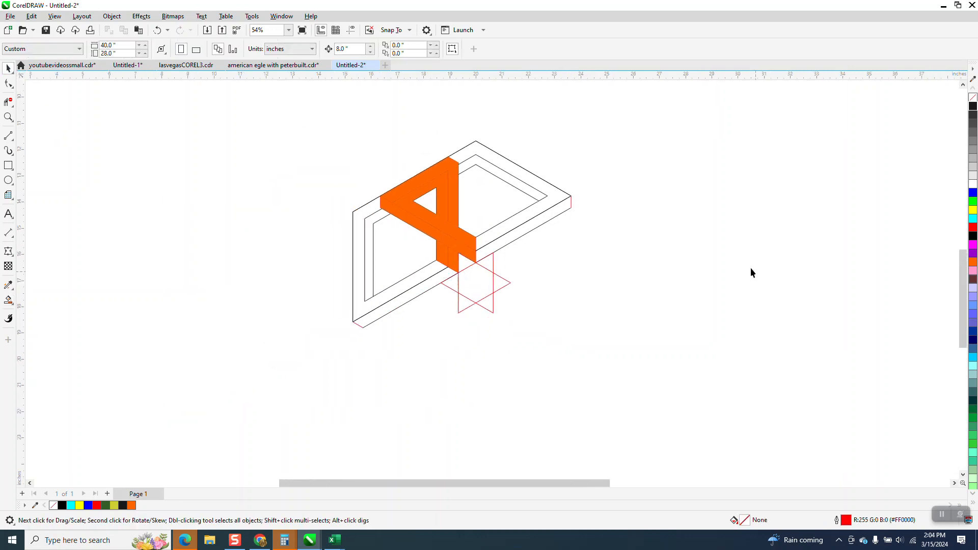
click(572, 204)
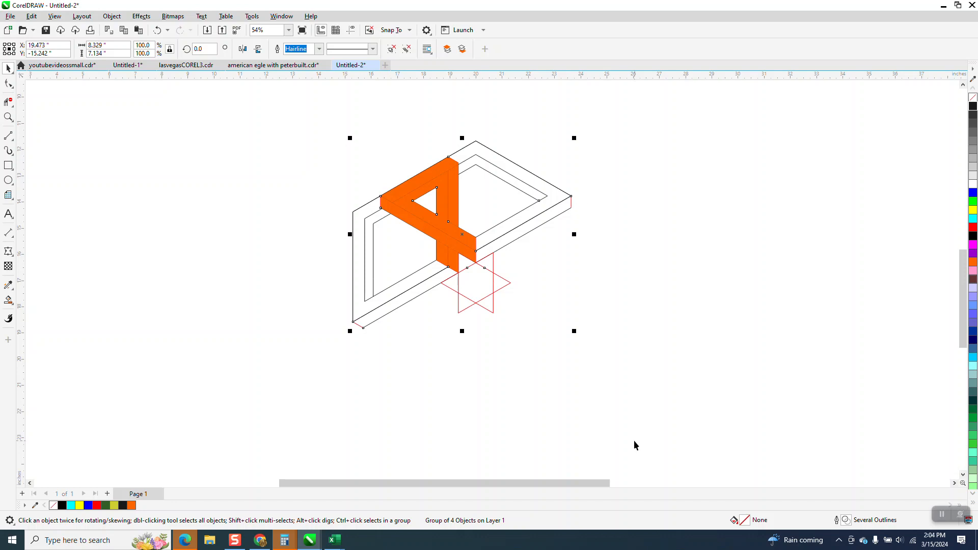
key(Left)
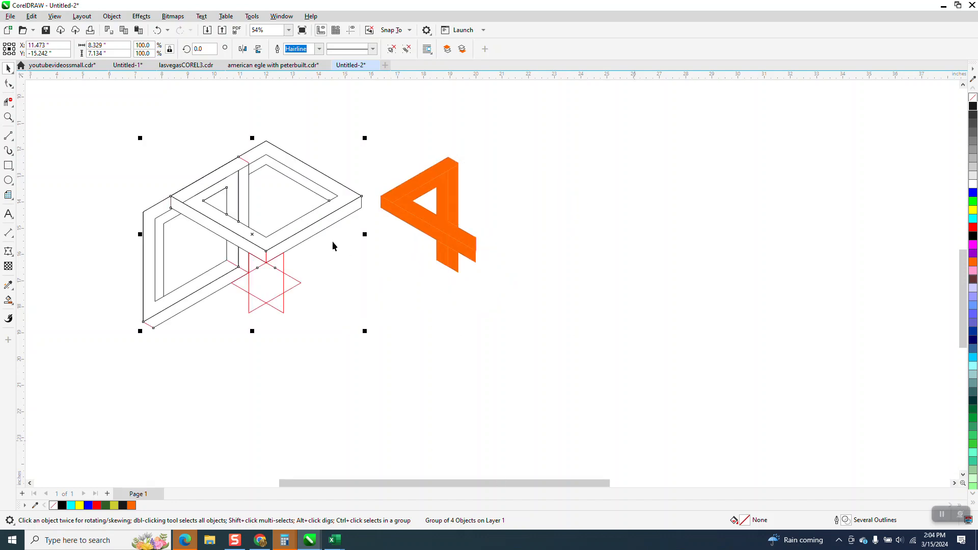
Give all the orange pieces a near-black (#1A1A1A) hairline outline and group them
drag(374, 149, 575, 305)
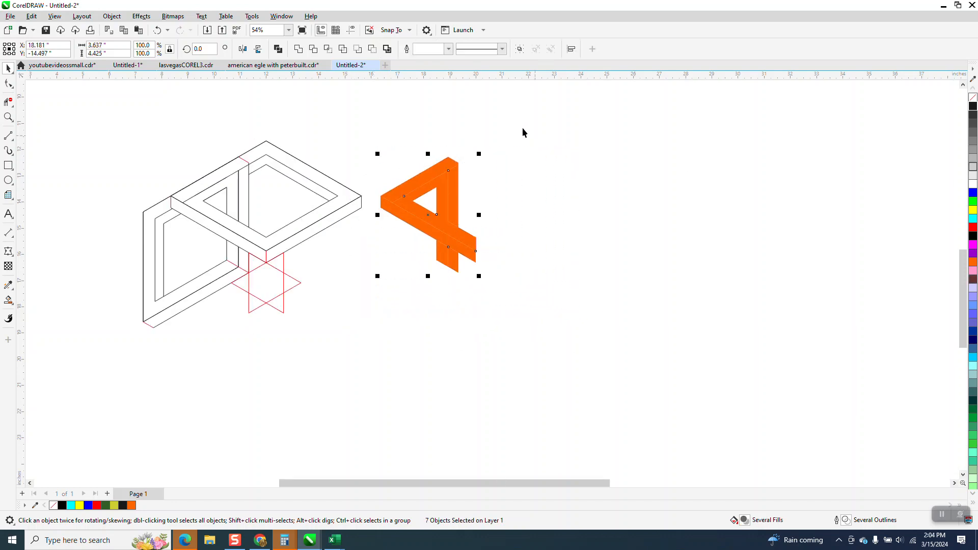
right_click(974, 108)
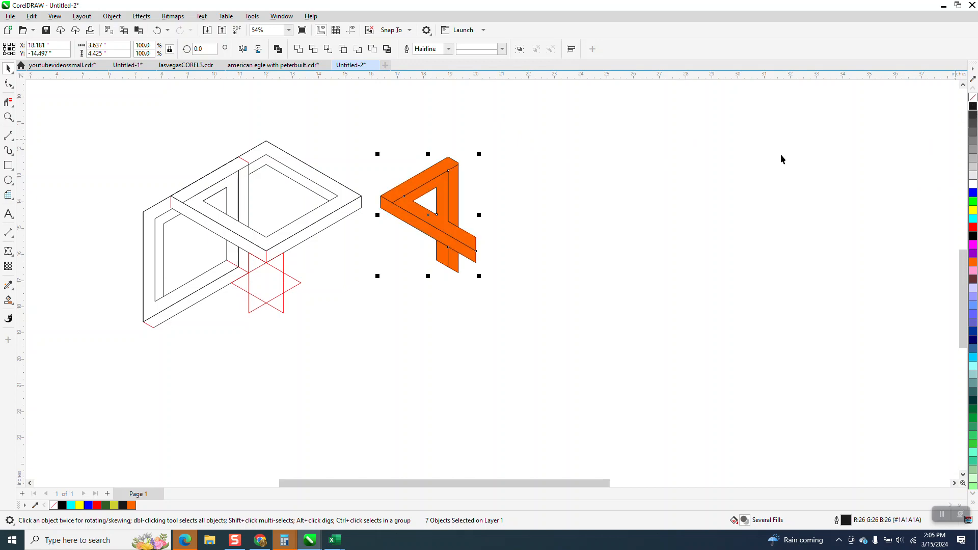
drag(357, 145, 390, 188)
drag(502, 323, 584, 460)
key(ctrl+g)
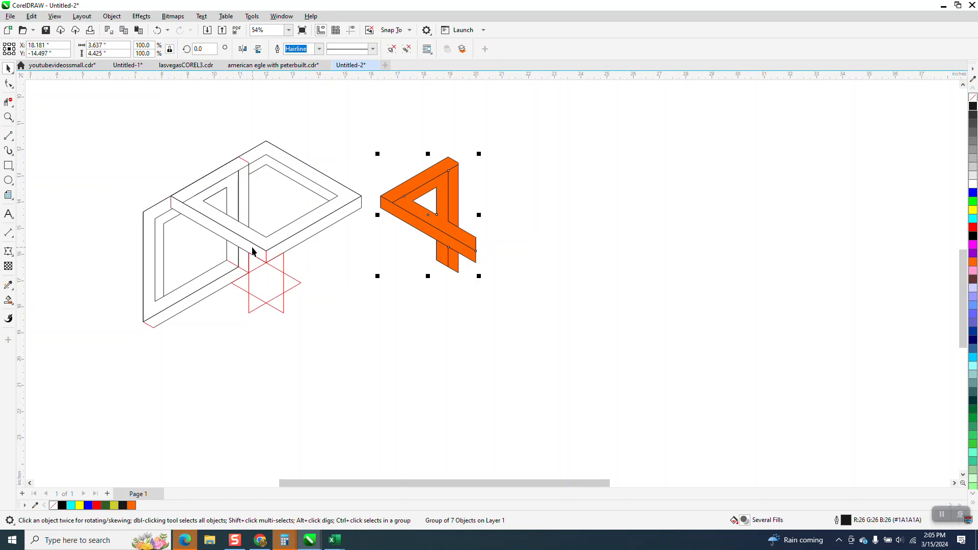
Move the line art group 8 inches back to the right and select the orange group
click(252, 251)
key(Right)
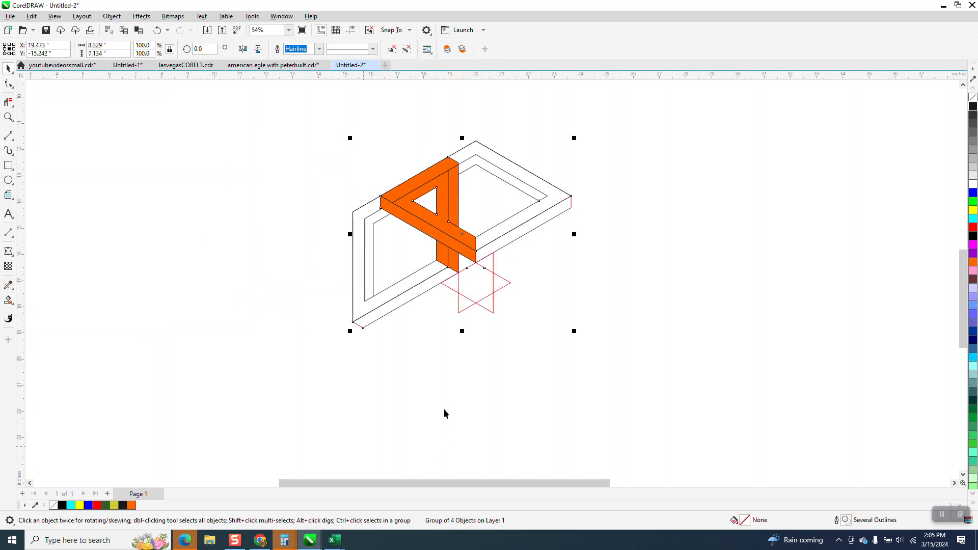
click(449, 164)
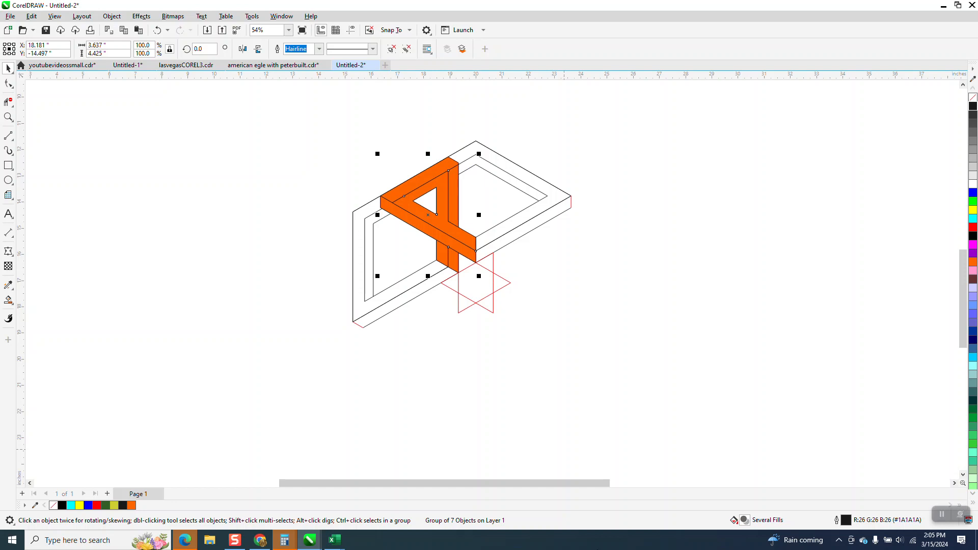
Mirror a copy of the orange group horizontally, align it against the original above the star's centre, and group both halves
click(243, 48)
drag(382, 260, 477, 260)
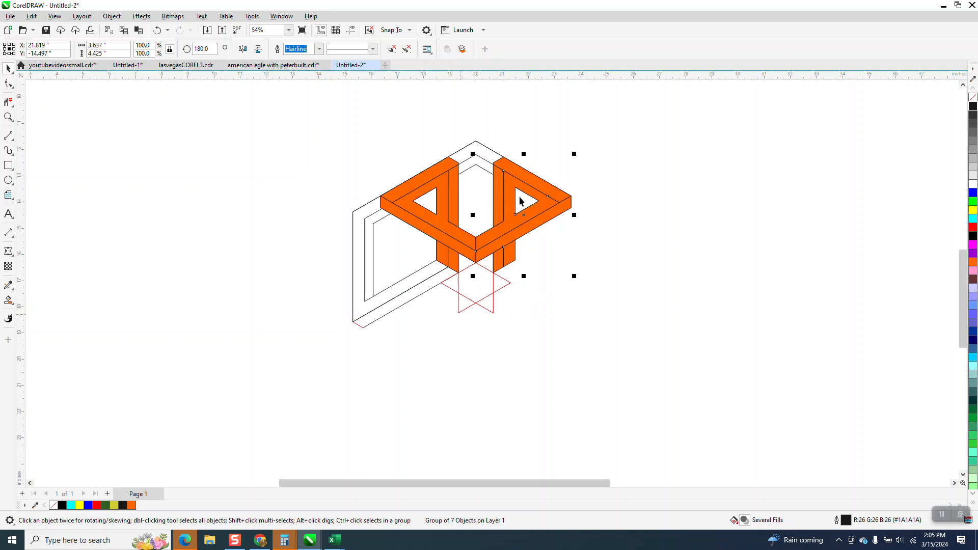
shift+click(453, 176)
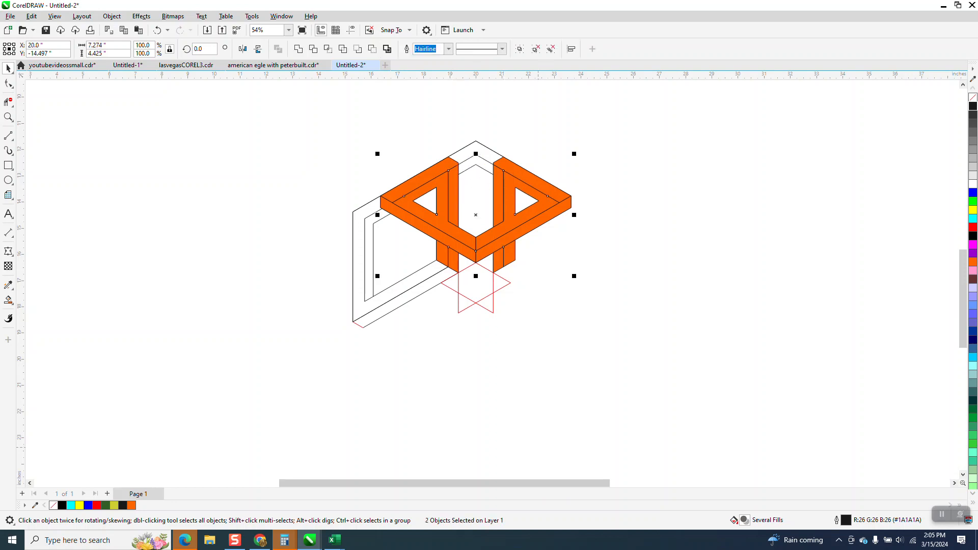
key(ctrl+g)
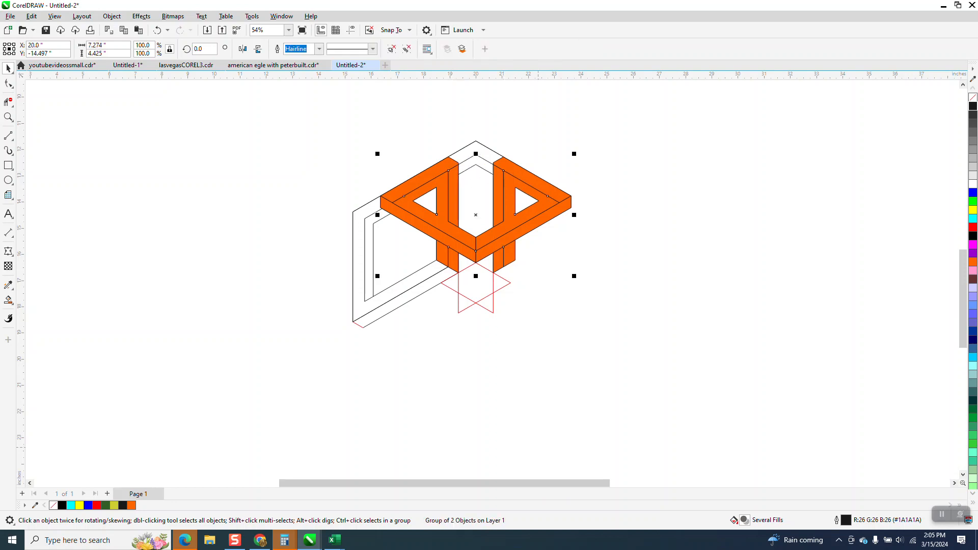
Set the group's rotation centre at the star's middle and create two rotated copies at 120-degree intervals to complete the snowflake
click(479, 214)
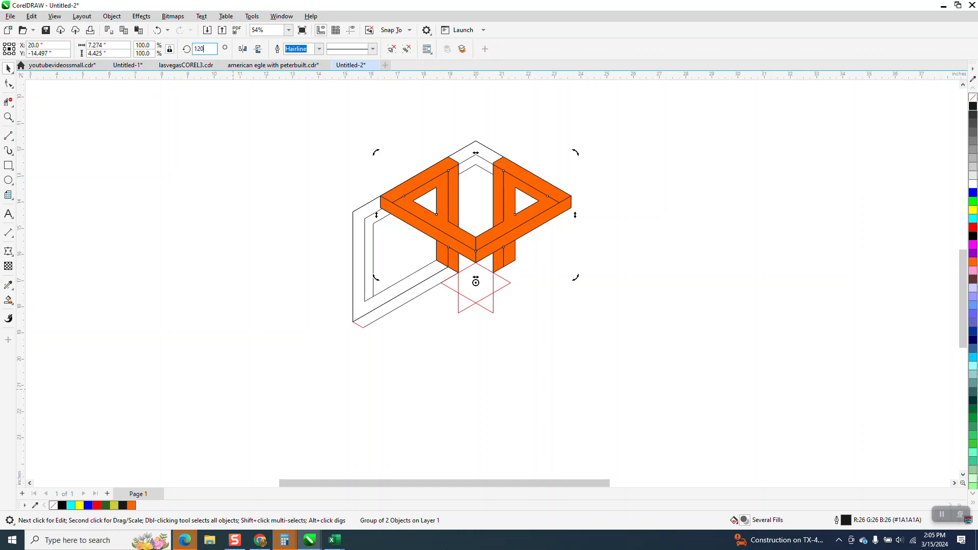
text(120)
key(Return)
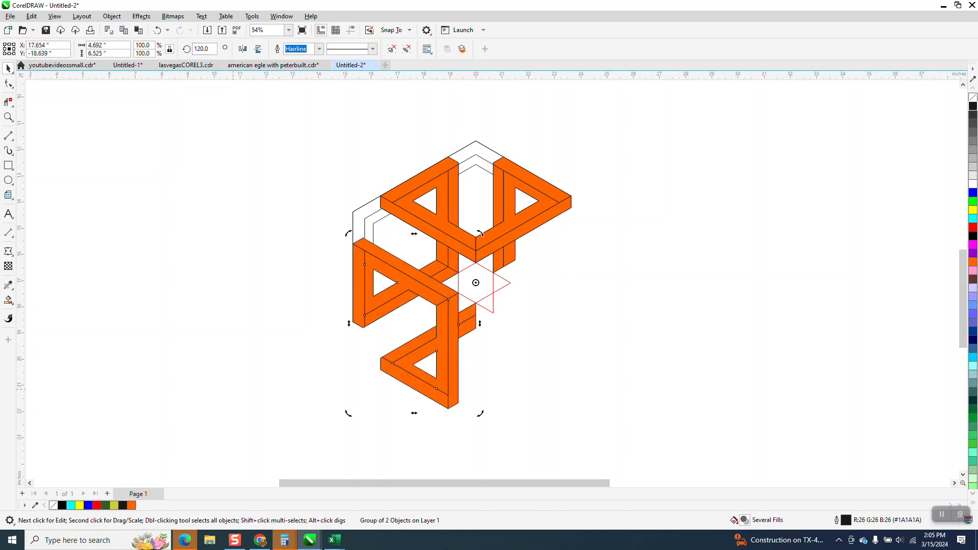
key(ctrl+r)
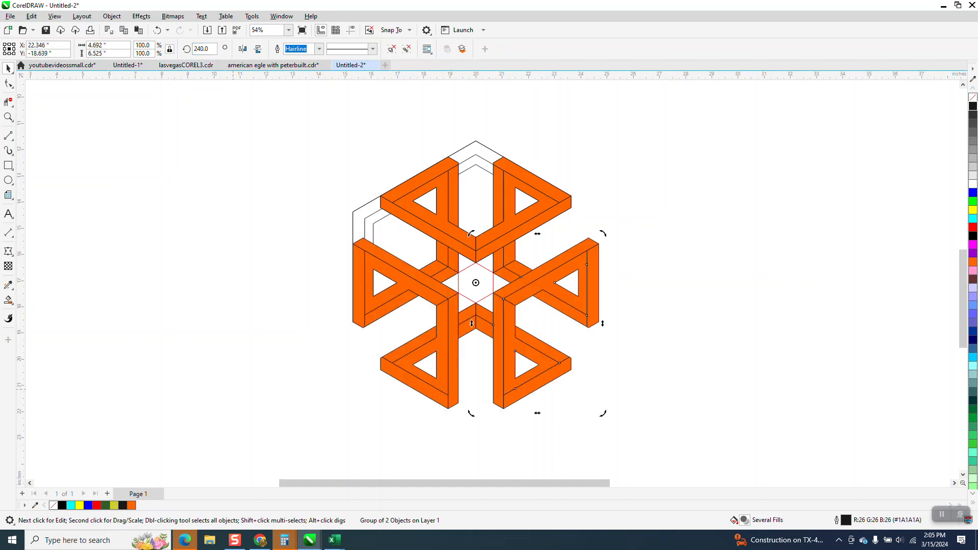
Move the line art group 16 inches to the right, clear of the orange snowflake
click(477, 155)
mouse_move(779, 541)
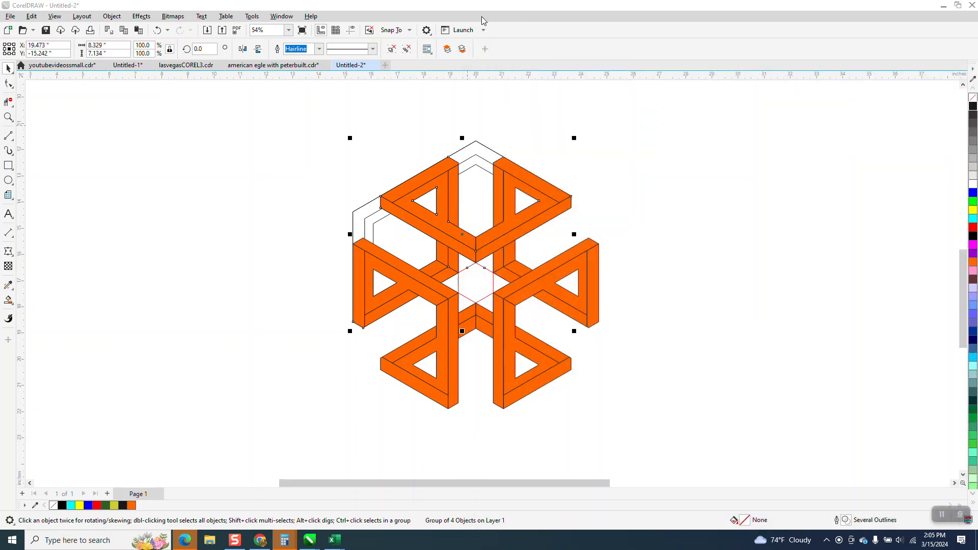
click(491, 147)
key(Right)
key(Right)
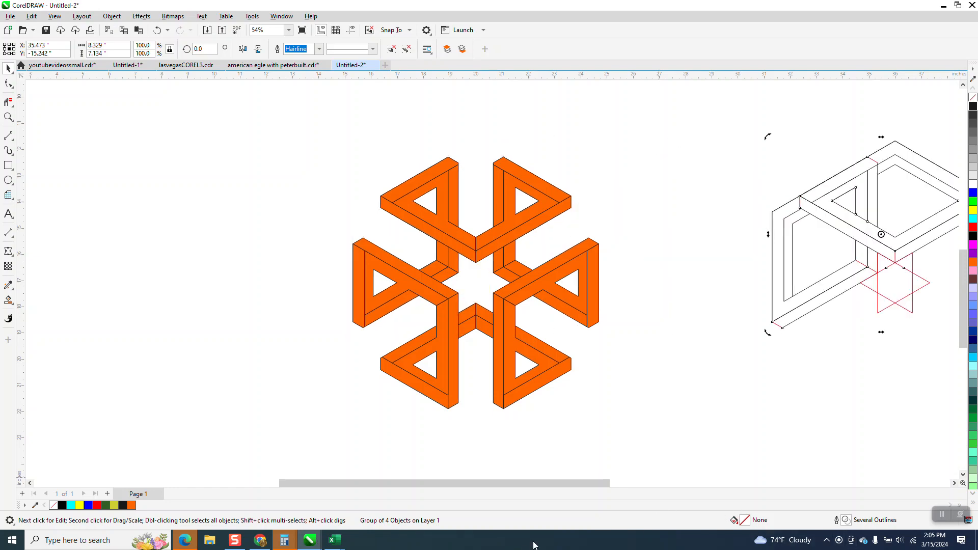
Examine the new orange snowflake, its line art and star guide, and compare them with the earlier cyan and orange versions
scroll(399, 289, down, 3)
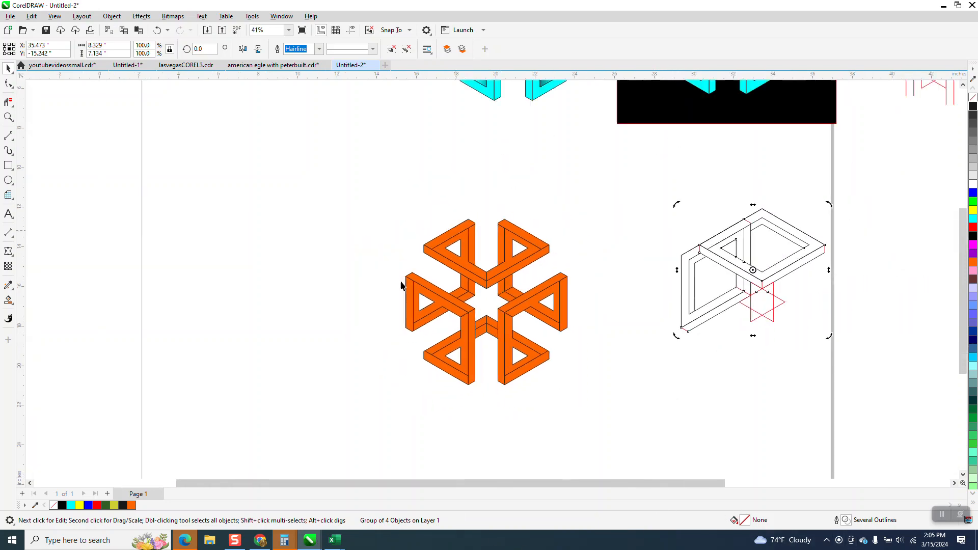
scroll(399, 289, down, 1)
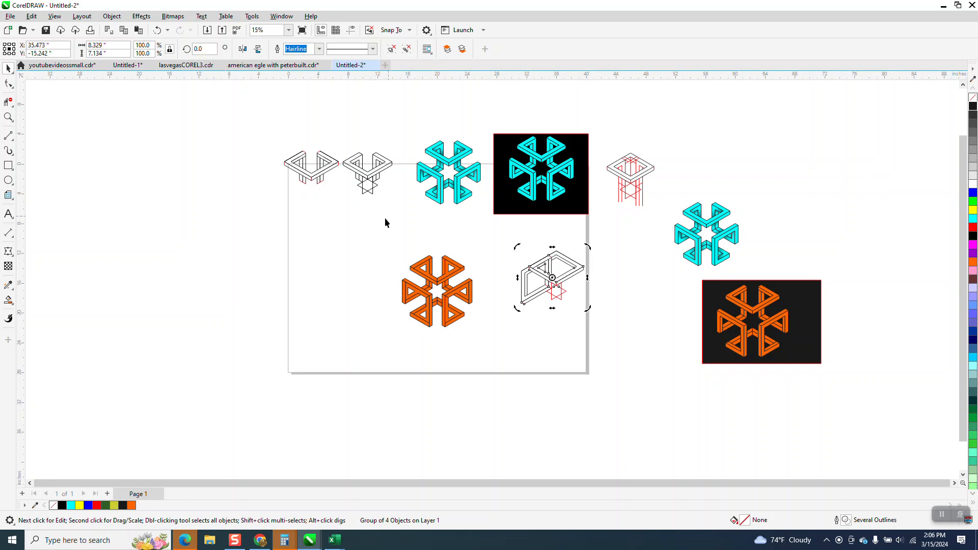
click(8, 117)
drag(363, 246, 691, 360)
scroll(498, 283, down, 1)
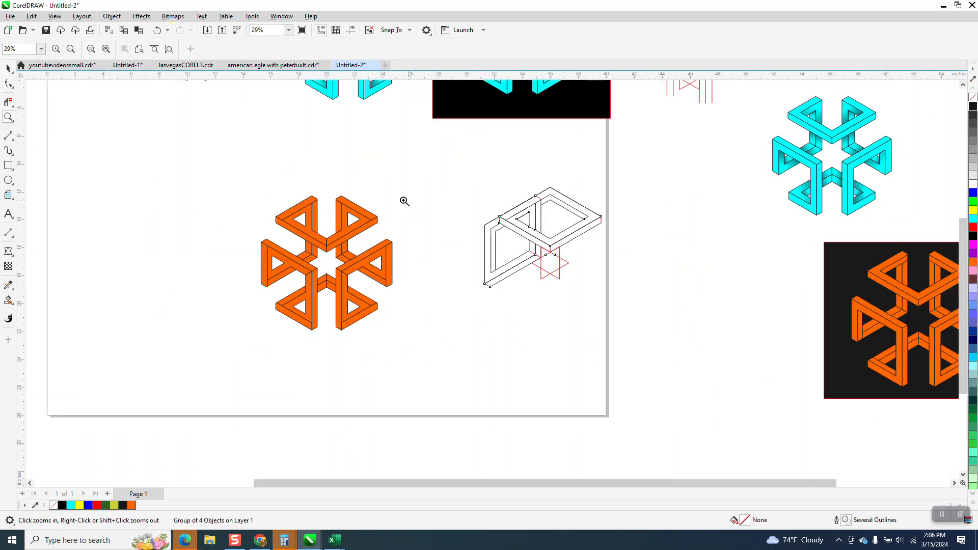
scroll(386, 207, down, 1)
scroll(435, 293, down, 1)
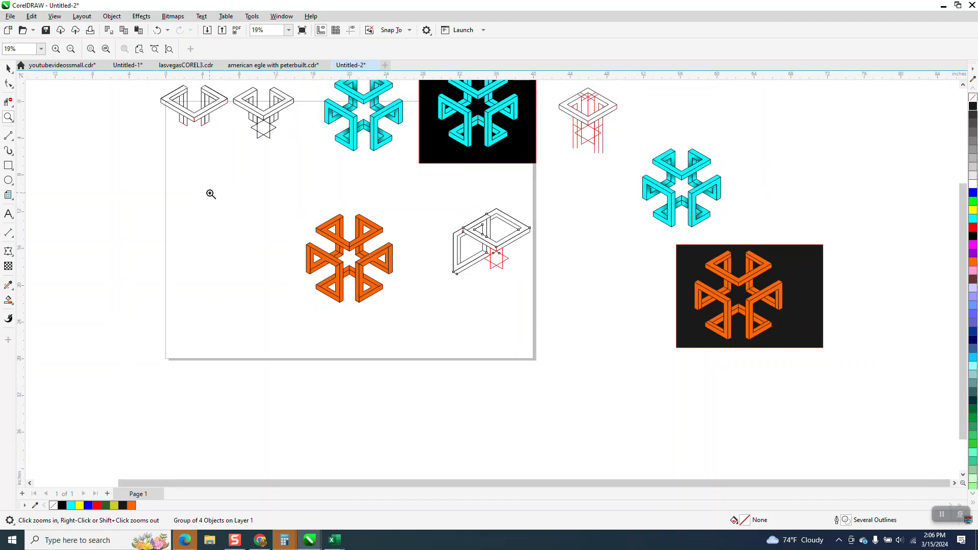
drag(675, 228, 836, 356)
scroll(476, 251, down, 5)
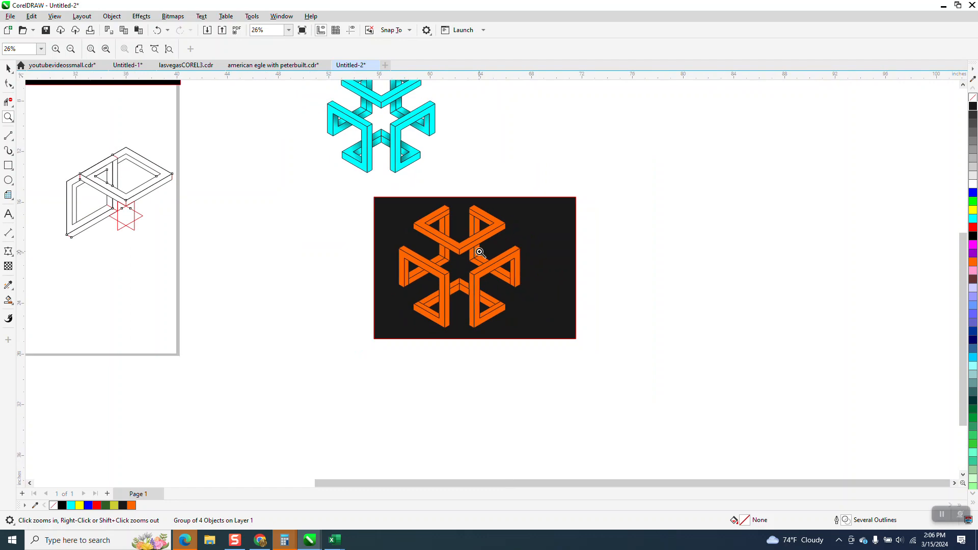
drag(233, 209, 304, 252)
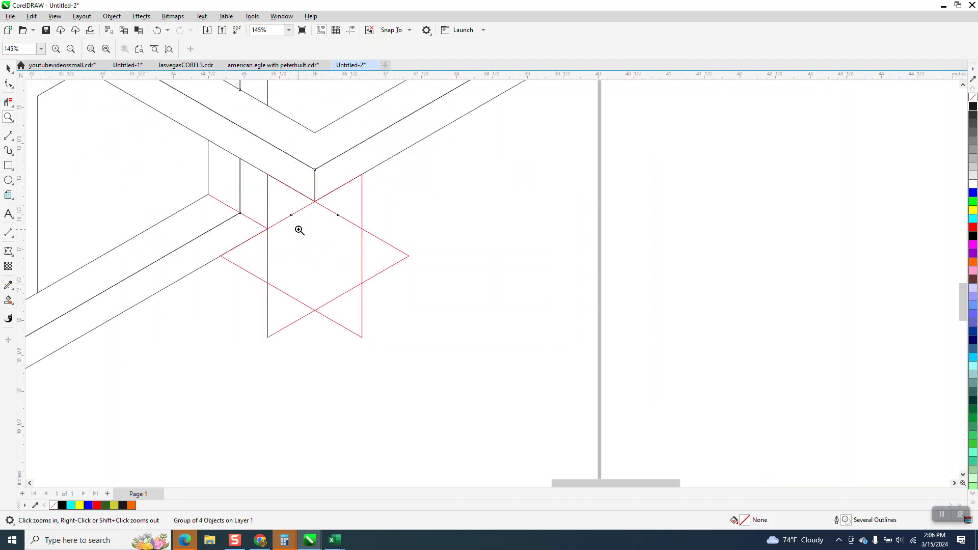
scroll(339, 269, down, 4)
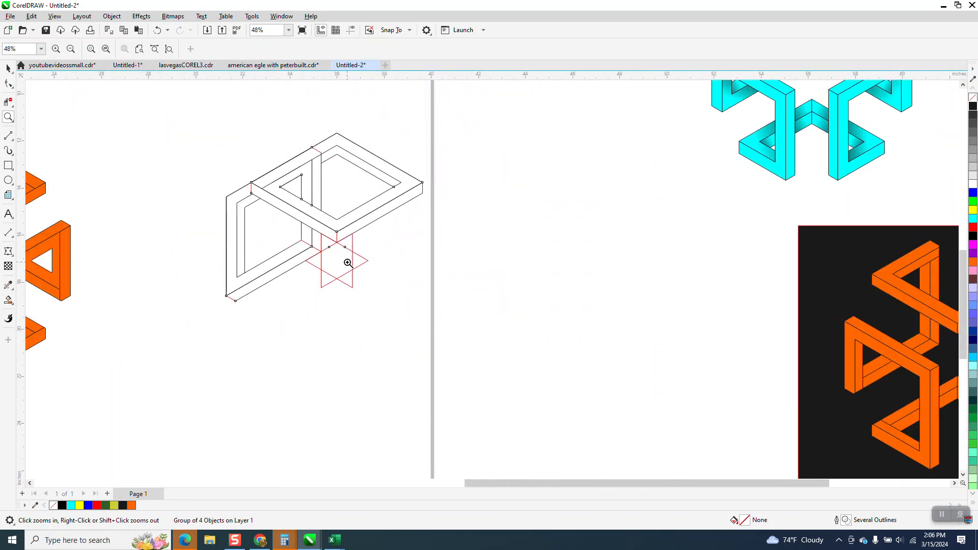
scroll(383, 299, down, 2)
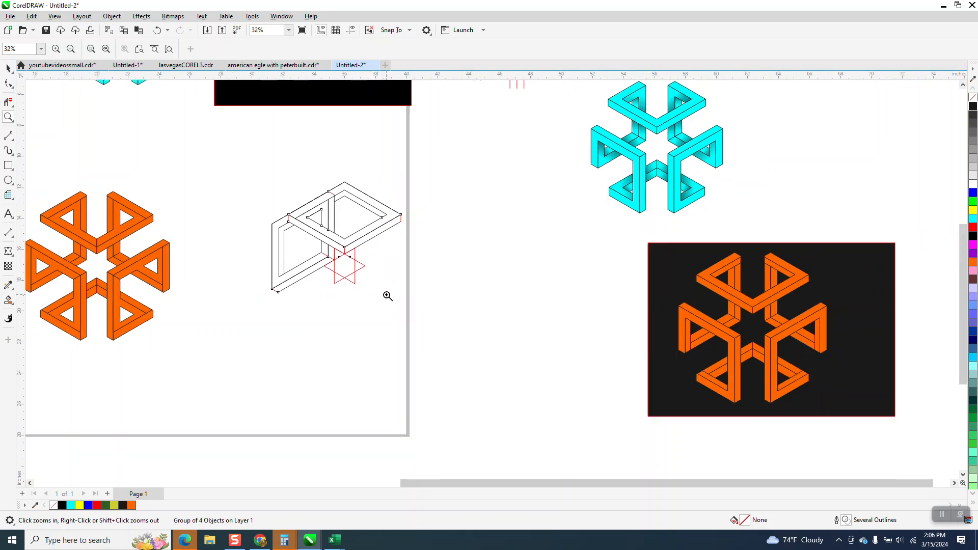
scroll(564, 227, up, 1)
drag(567, 121, 697, 235)
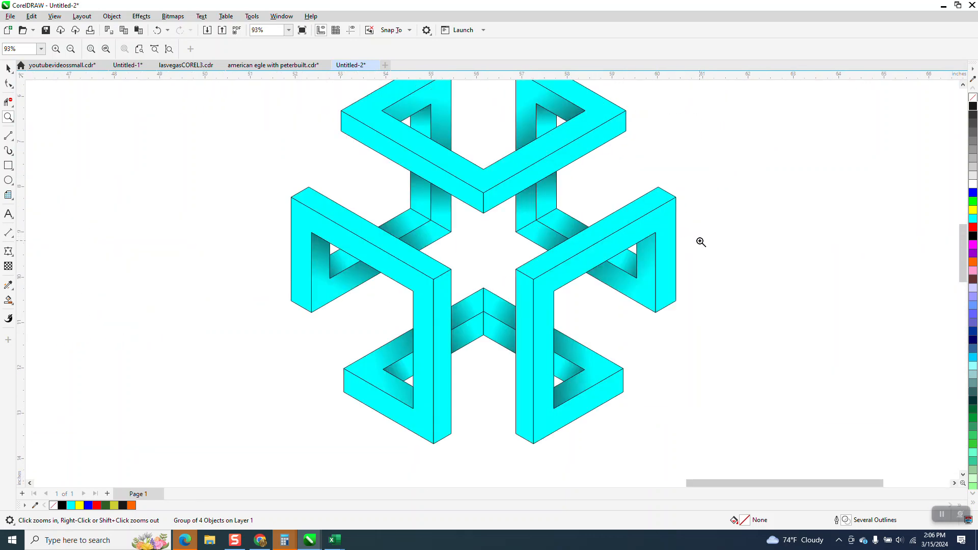
scroll(563, 207, down, 4)
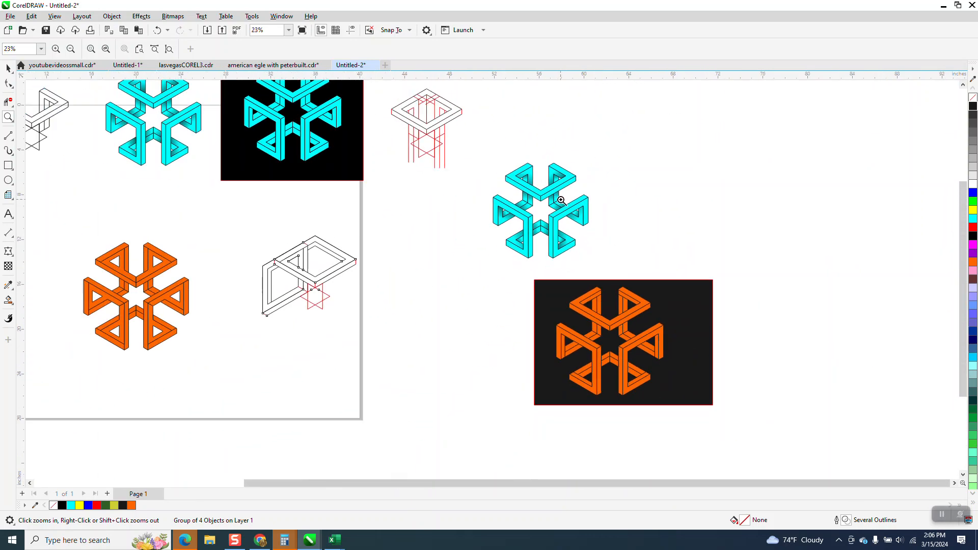
scroll(559, 196, down, 1)
drag(164, 232, 322, 335)
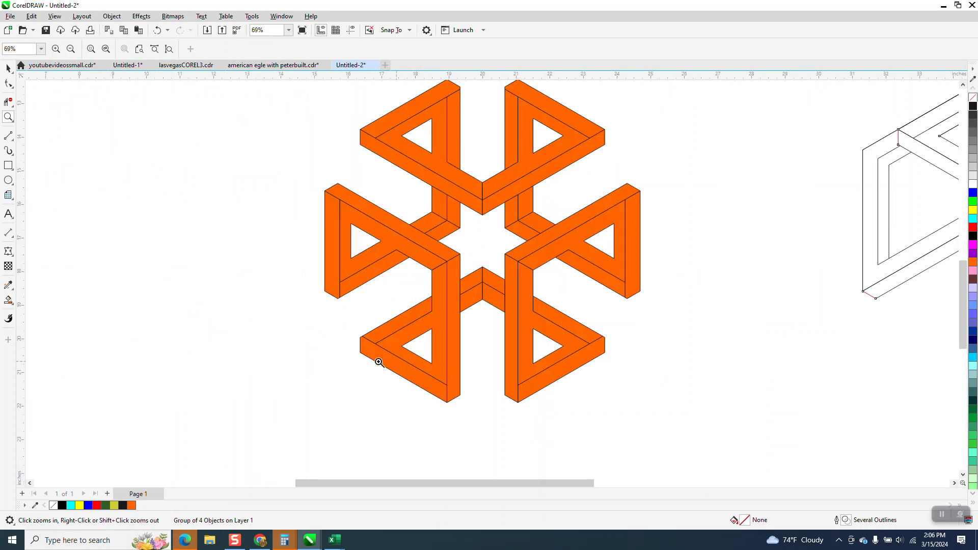
scroll(385, 362, down, 5)
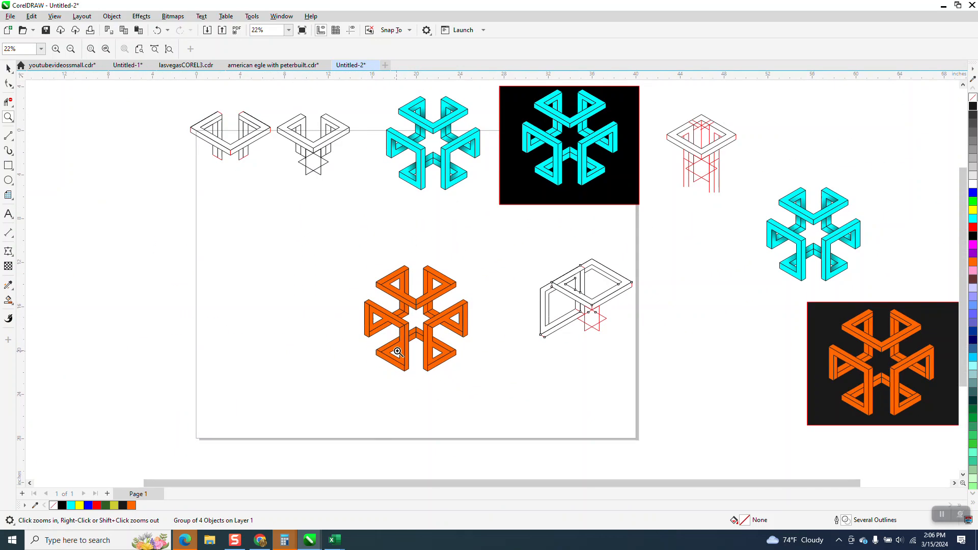
scroll(398, 352, down, 1)
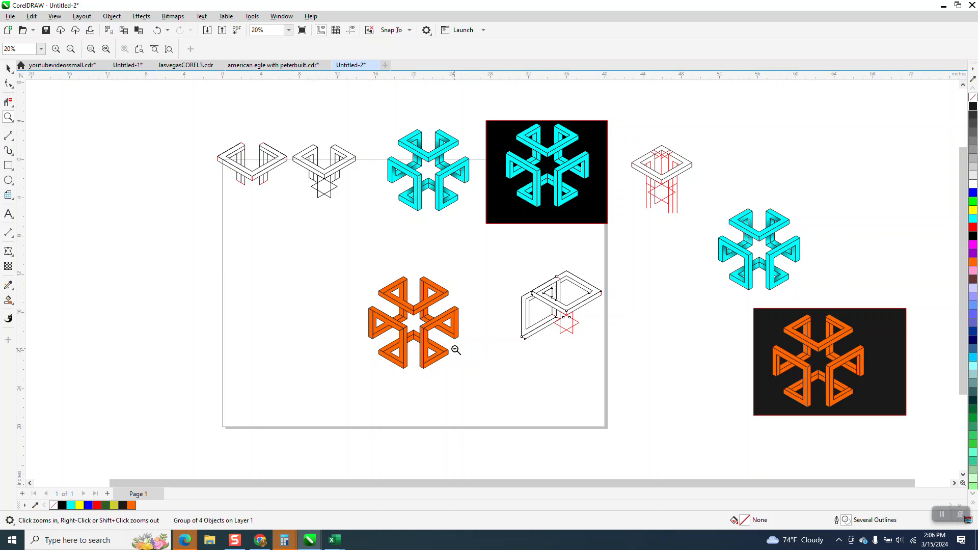